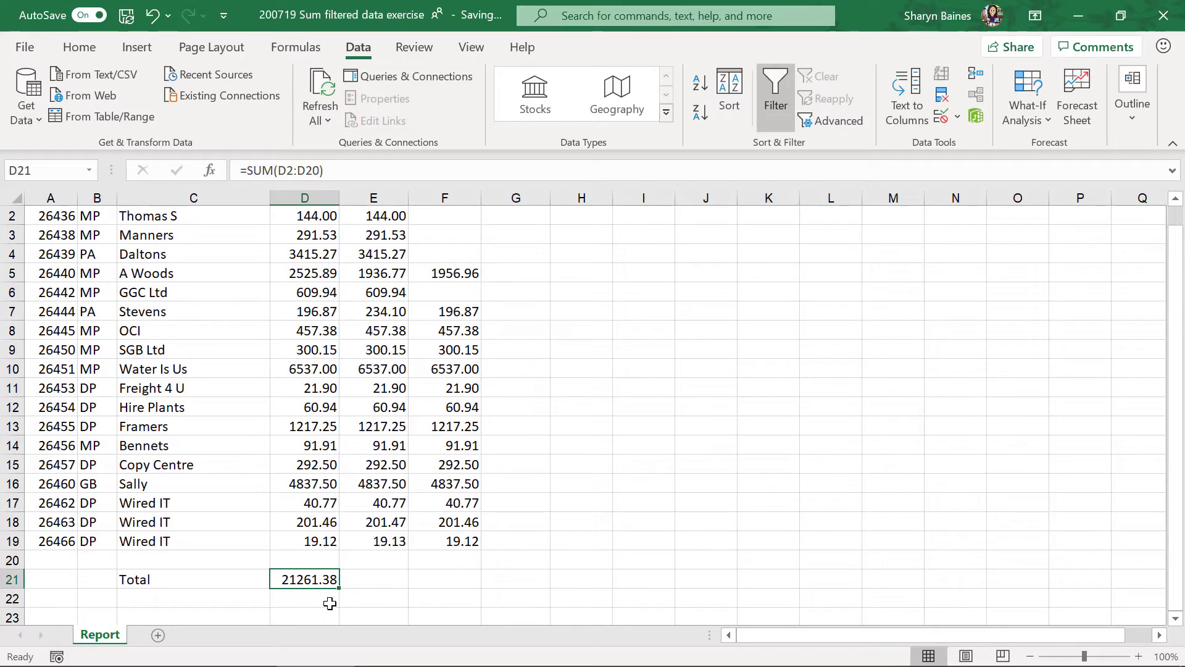
# Fill the Ordered column's SUM total in row 21 across to the Invoiced and Receipted columns.
pyautogui.moveTo(339, 587); pyautogui.dragTo(478, 584)
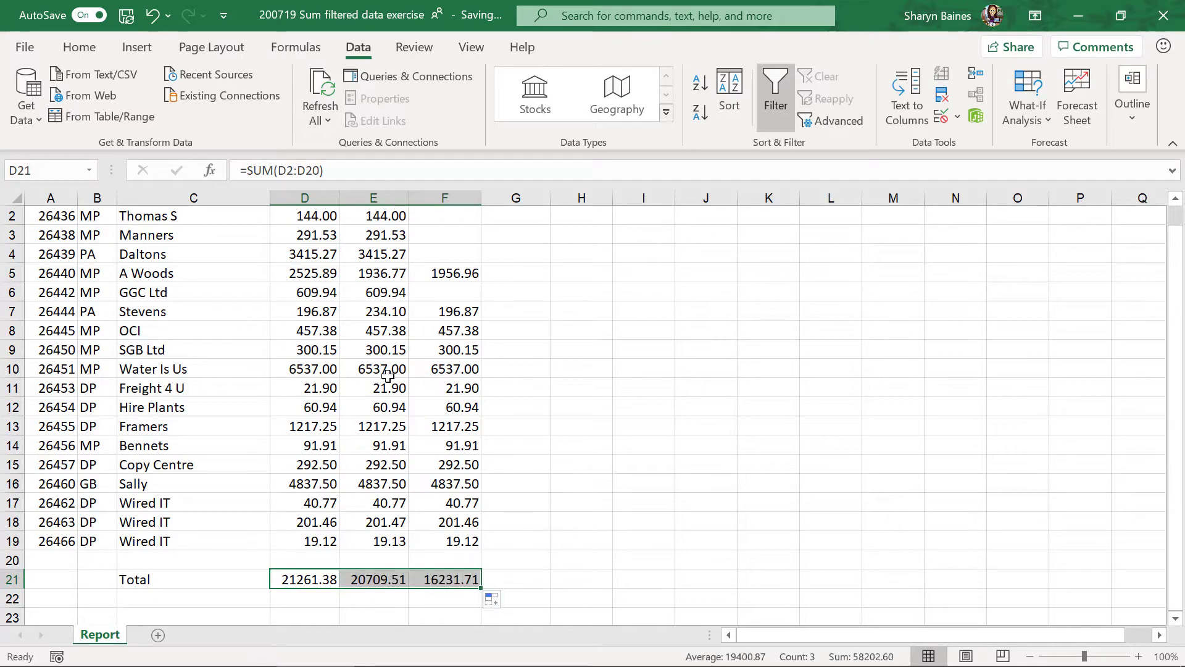
pyautogui.scroll(1, 388, 376)
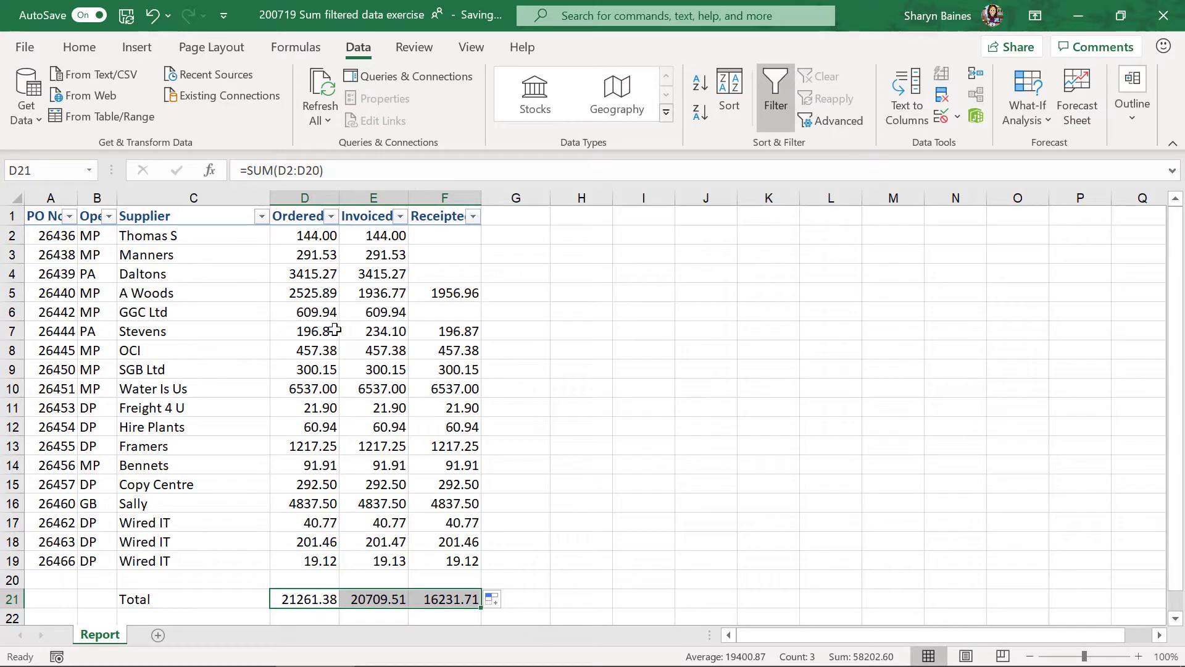
pyautogui.click(332, 331)
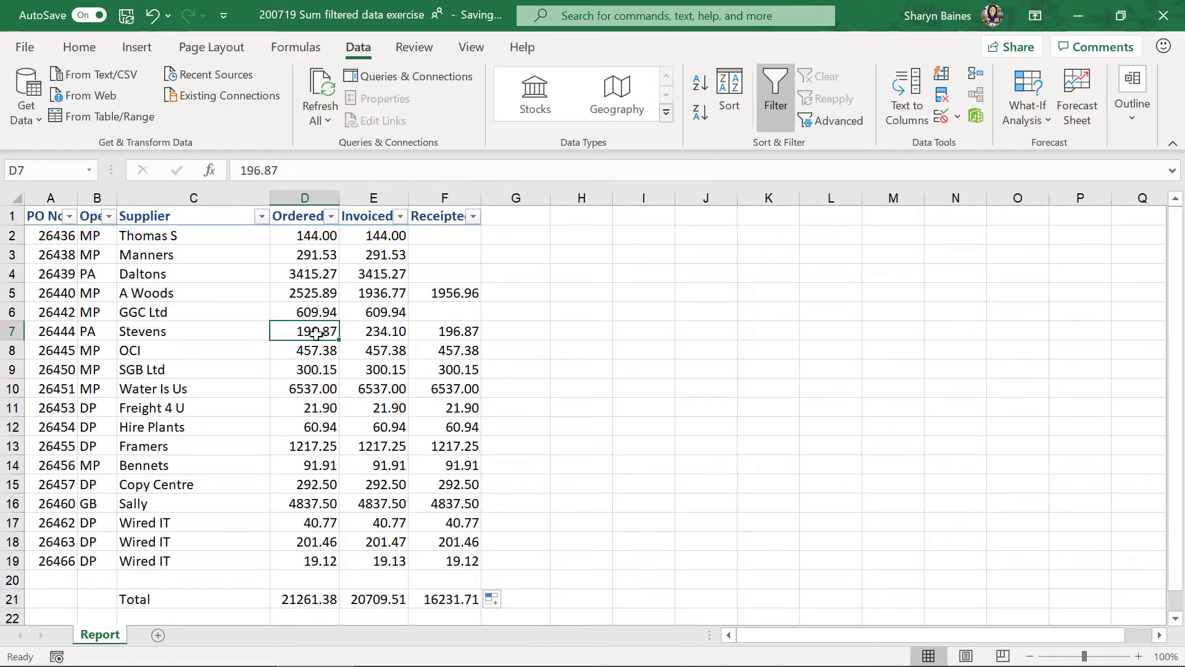
# Filter the Oper column to show only the PA records.
pyautogui.click(108, 216)
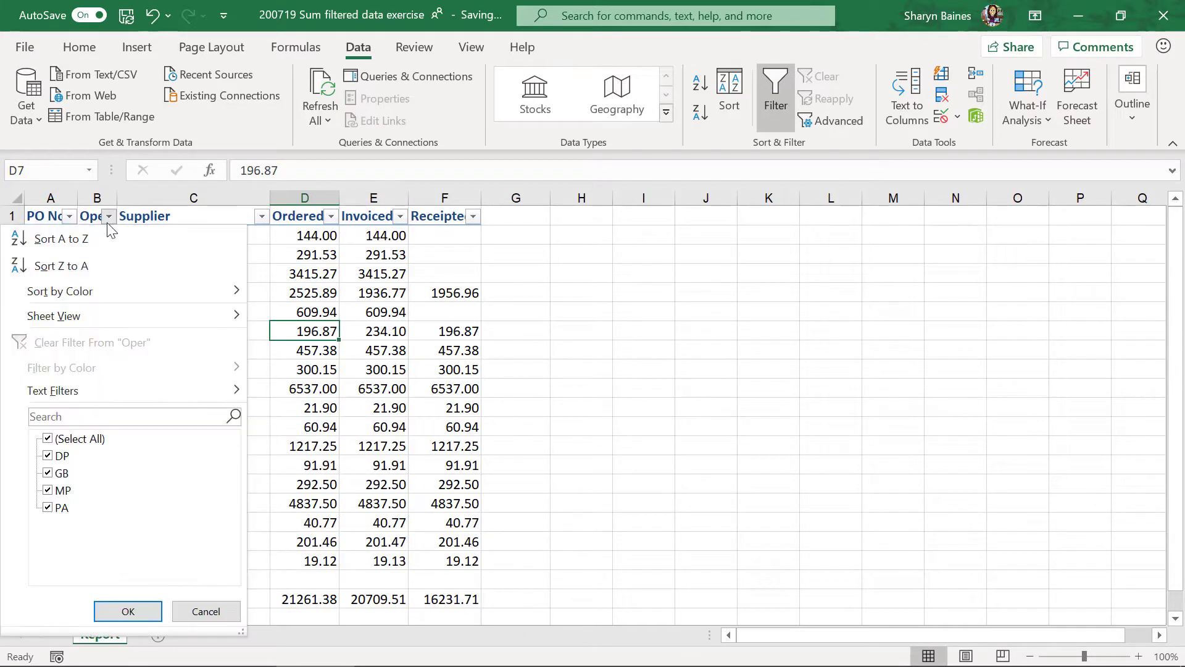
pyautogui.click(48, 439)
pyautogui.click(48, 508)
pyautogui.click(128, 612)
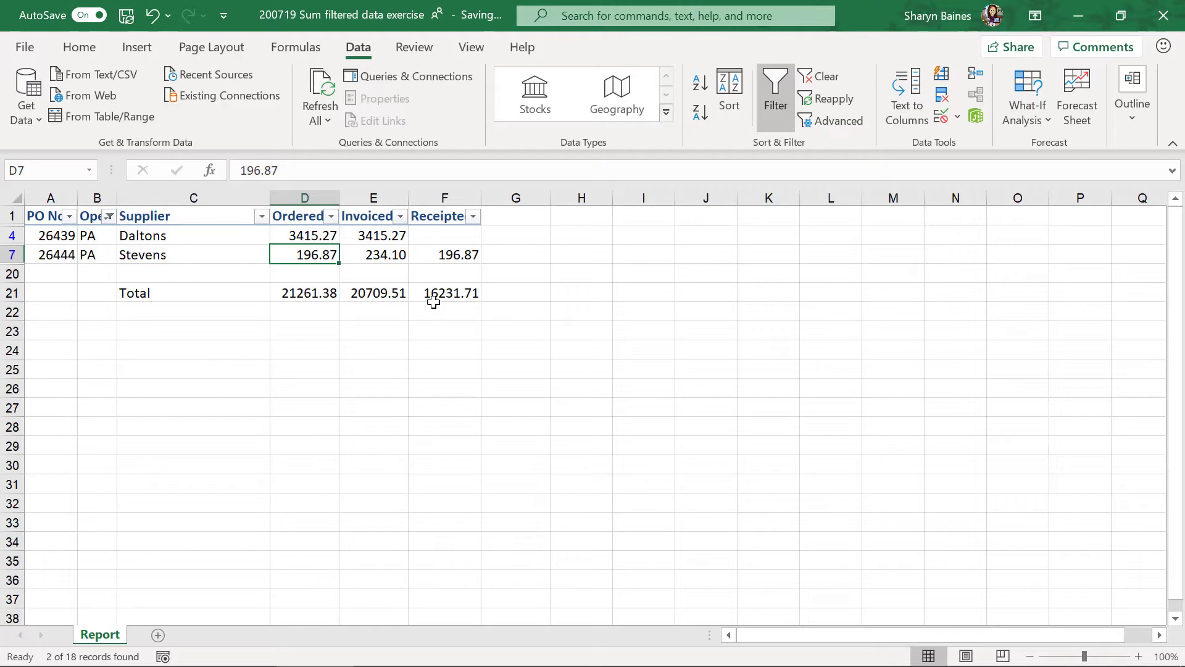
# Clear the SUM formulas from the total cells D21:F21, keeping the Total label.
pyautogui.click(332, 295)
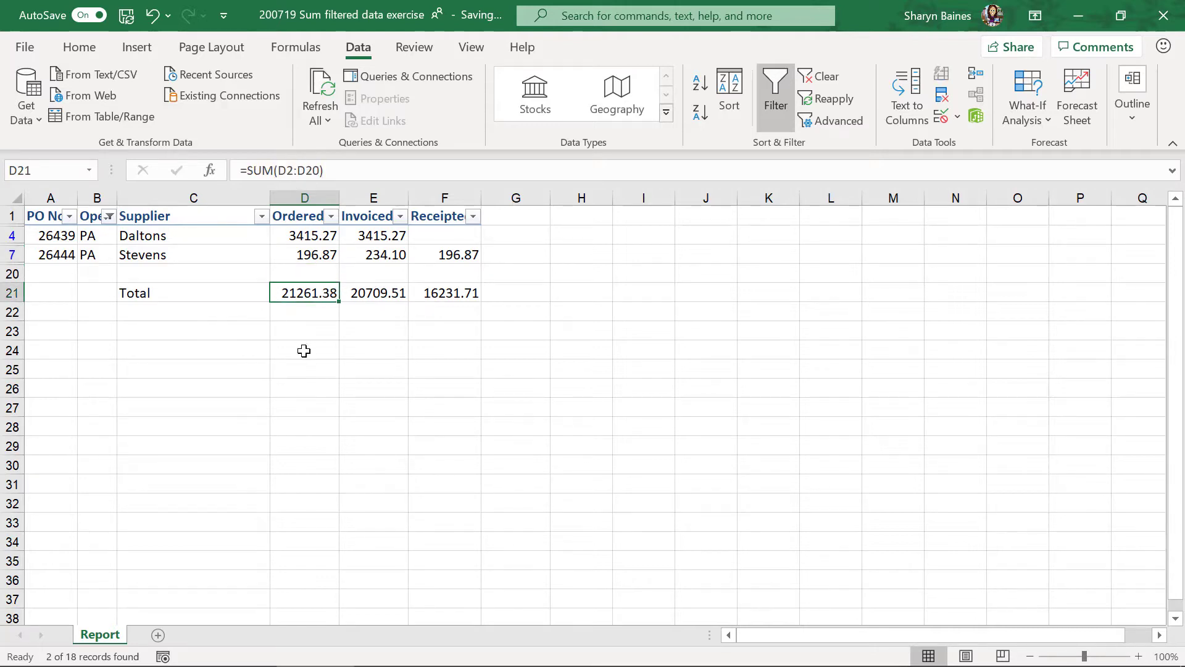
pyautogui.moveTo(321, 293); pyautogui.dragTo(429, 294)
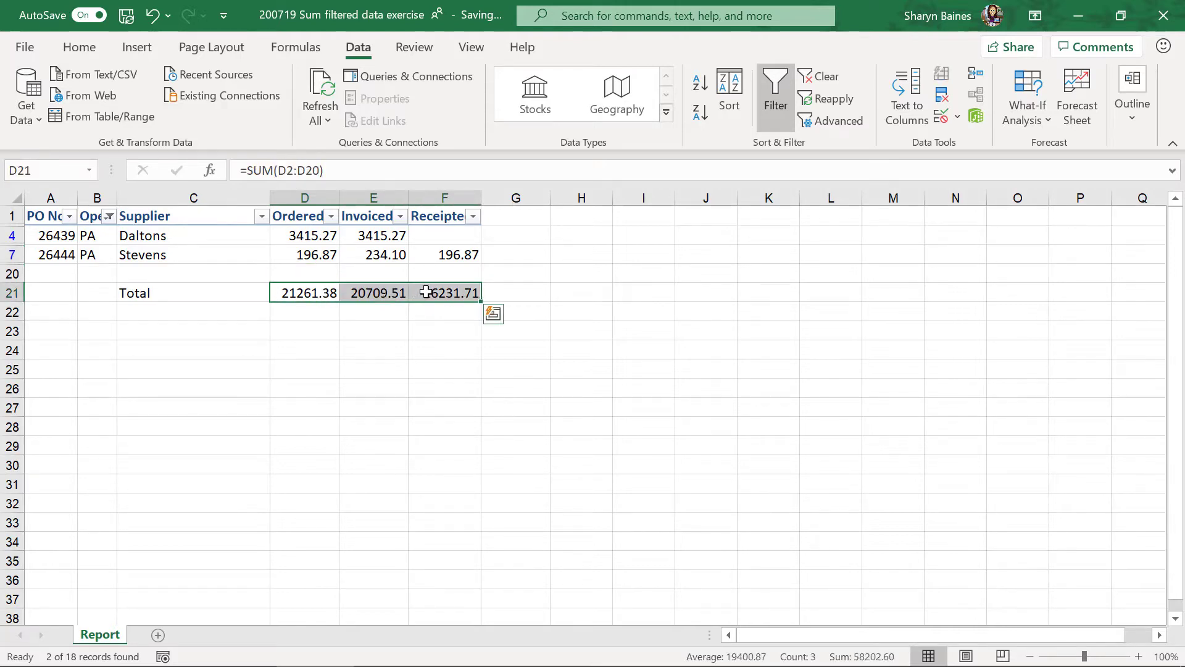
pyautogui.press('Delete')
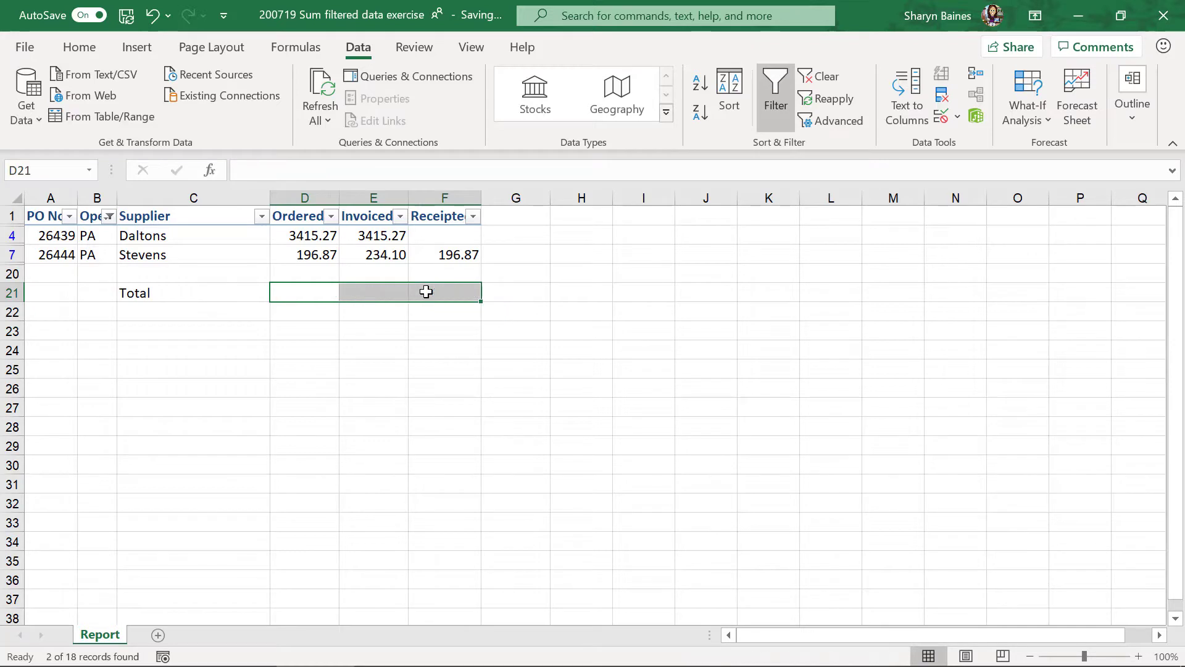
# Use AutoSum on the filtered list to enter =SUBTOTAL(9,D2:D20) as the Ordered total in D21.
pyautogui.click(297, 294)
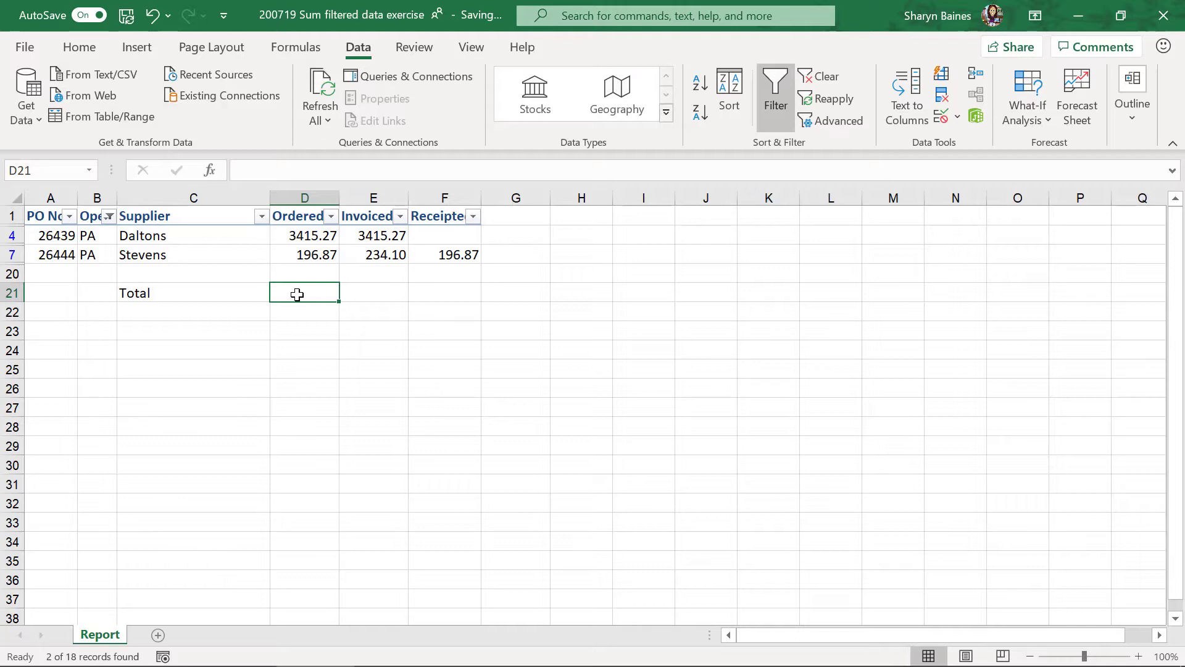
pyautogui.click(79, 47)
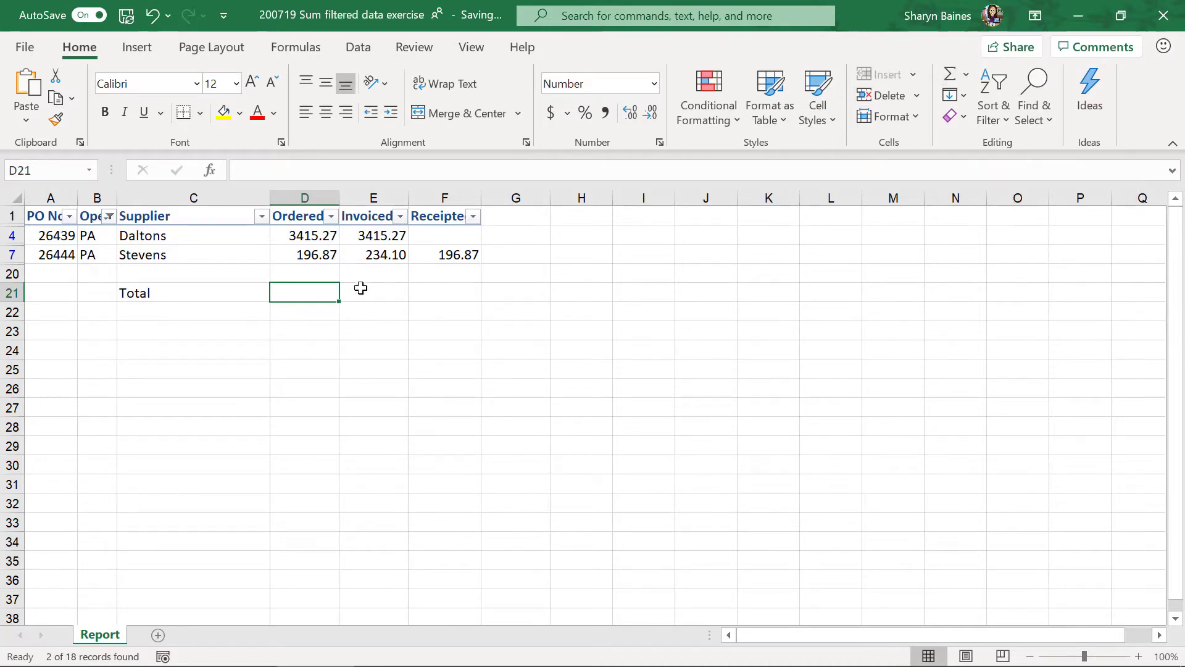
pyautogui.hotkey('alt', '=')
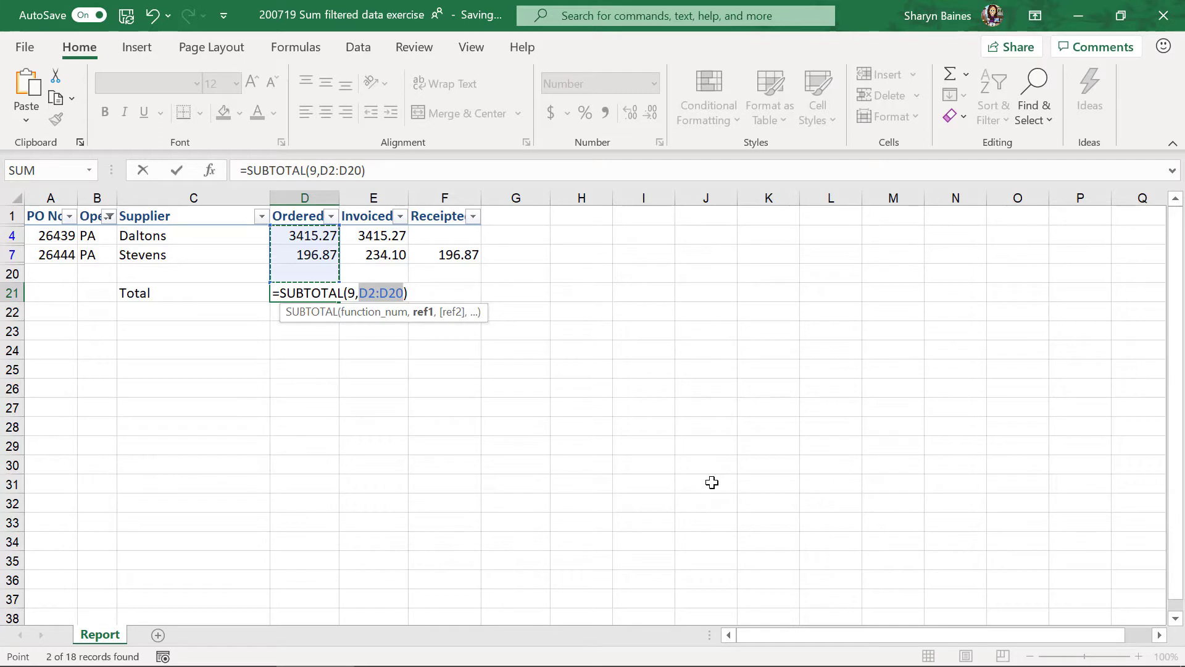
pyautogui.press('Return')
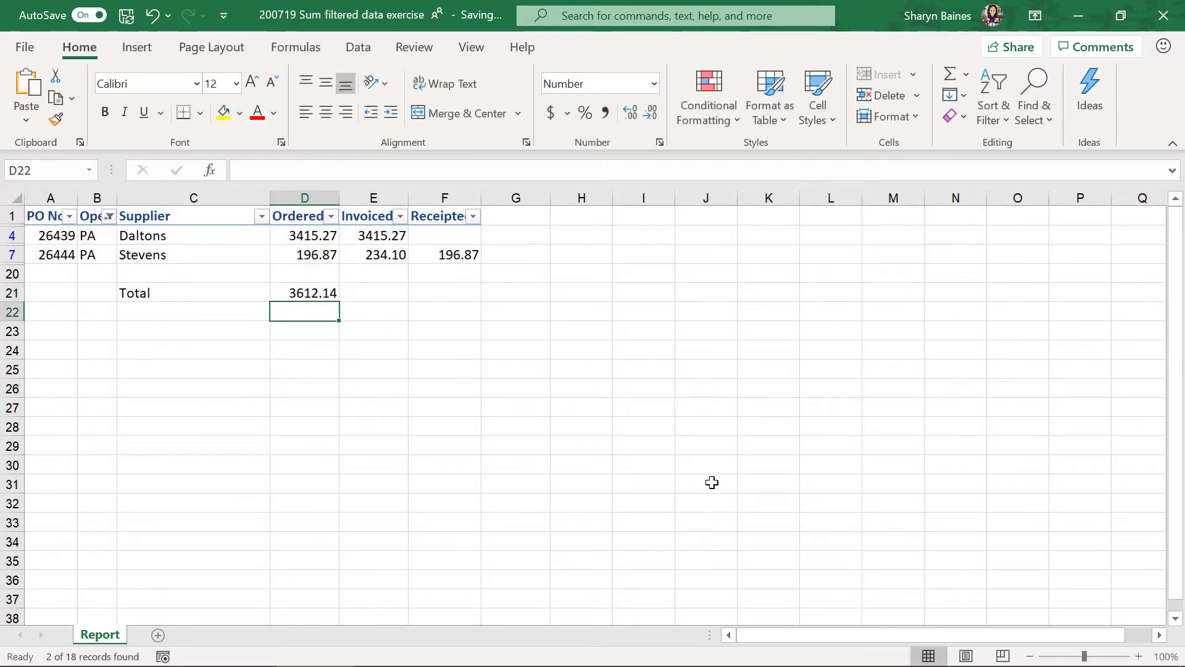
# Show all Oper records again, and check the total formula in D21 against the Ordered values in D2:D19.
pyautogui.click(109, 217)
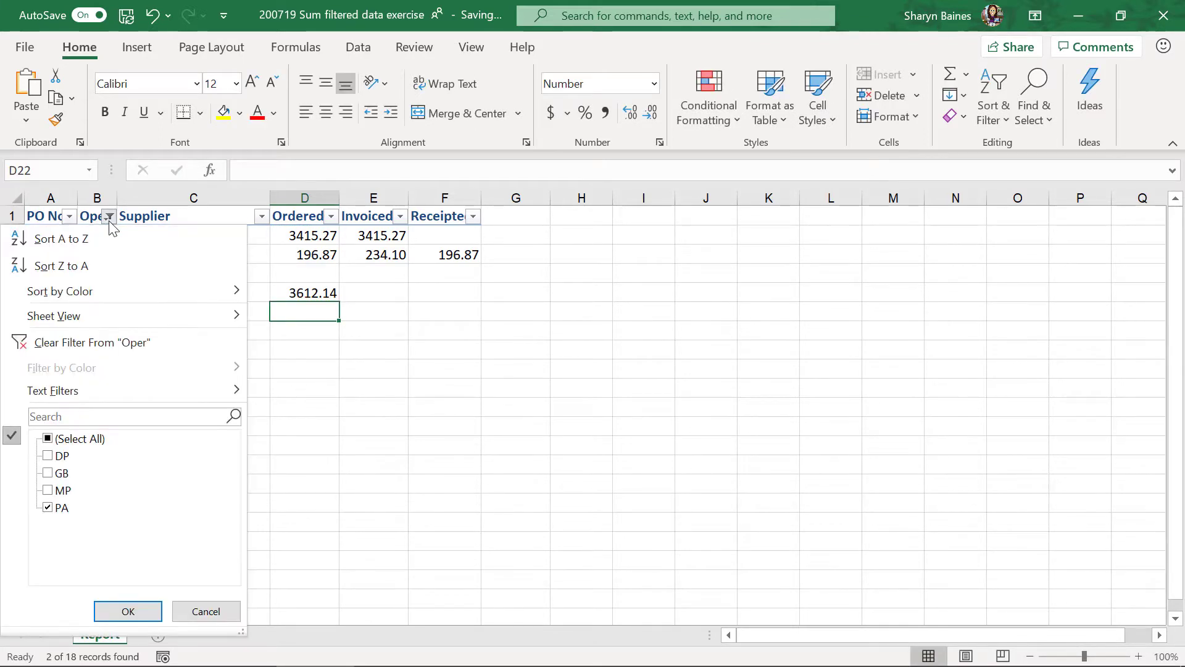
pyautogui.click(48, 439)
pyautogui.click(128, 610)
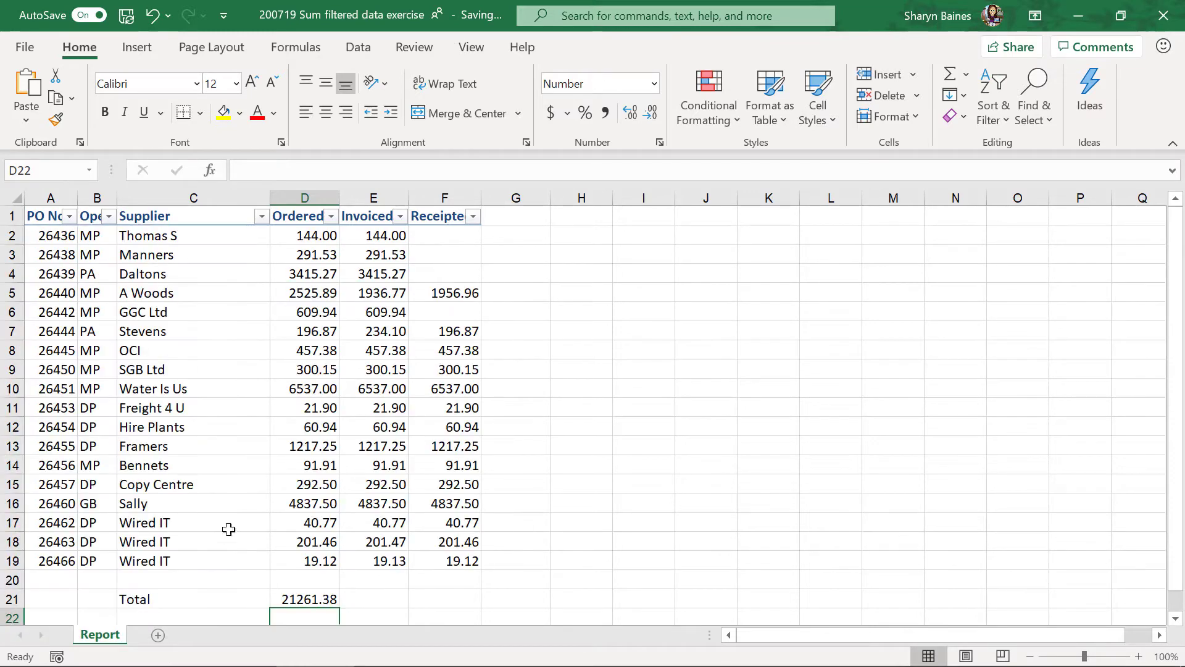
pyautogui.click(313, 598)
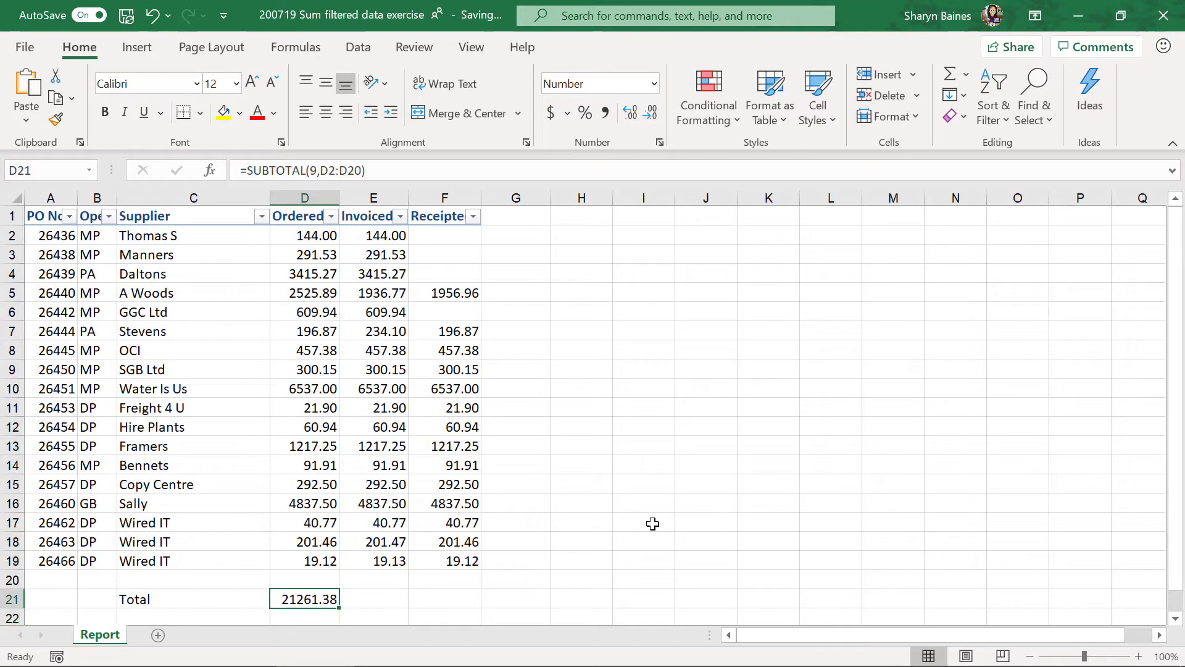
pyautogui.moveTo(310, 234); pyautogui.dragTo(303, 557)
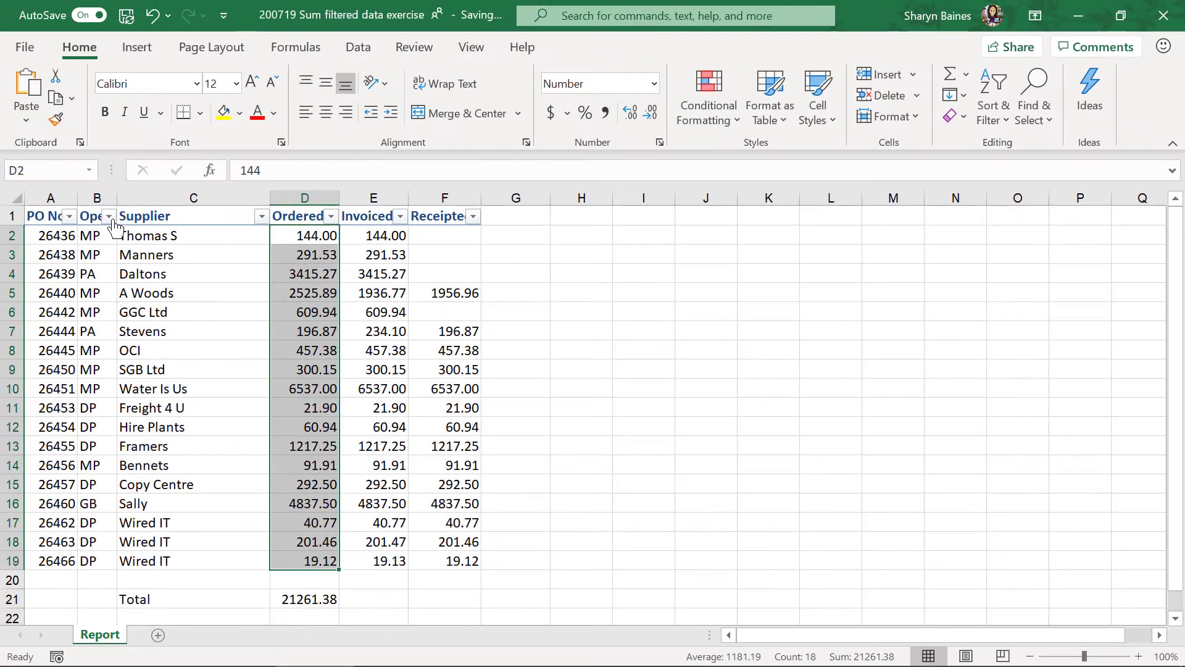
# Reapply the Oper filter so that only the PA records are shown.
pyautogui.click(108, 216)
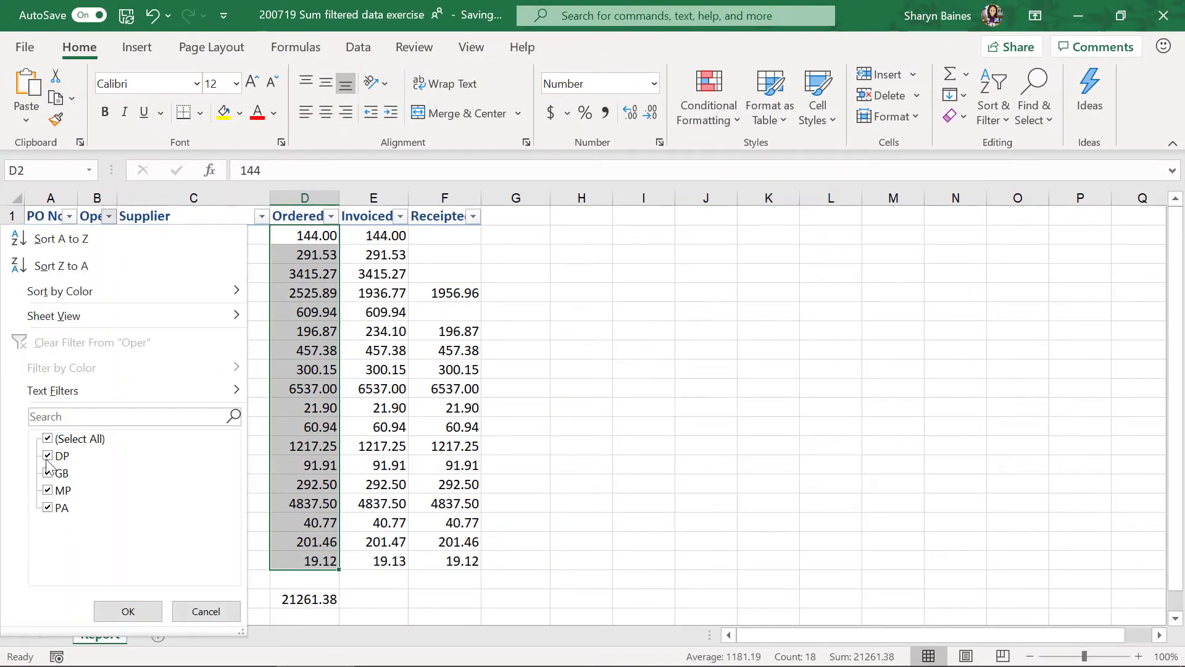
pyautogui.click(47, 438)
pyautogui.click(48, 508)
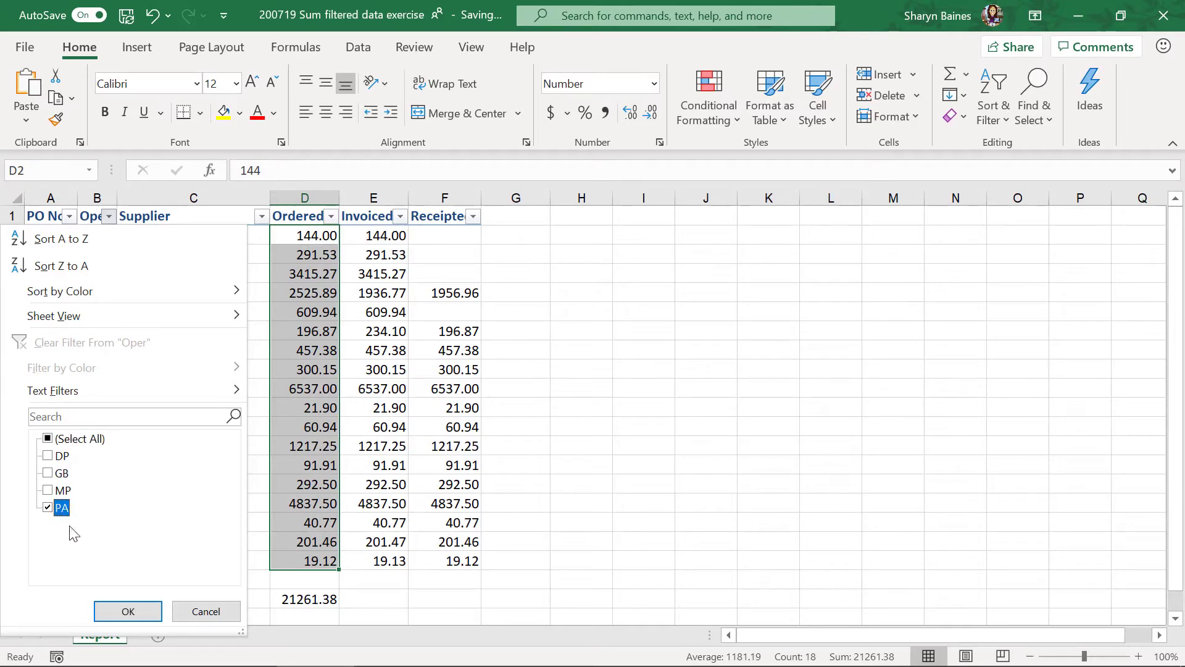
pyautogui.click(128, 611)
# Fill the SUBTOTAL formula from D21 across to F21, and check the Invoiced total's formula.
pyautogui.click(313, 292)
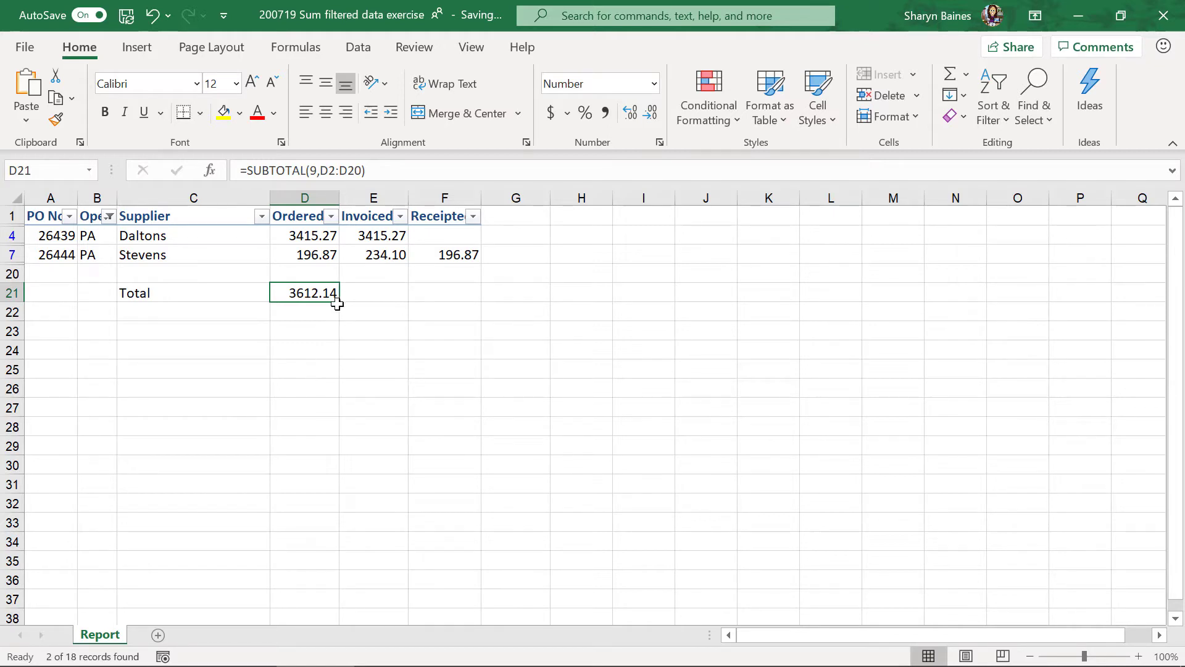
pyautogui.moveTo(339, 301); pyautogui.dragTo(475, 302)
pyautogui.click(386, 297)
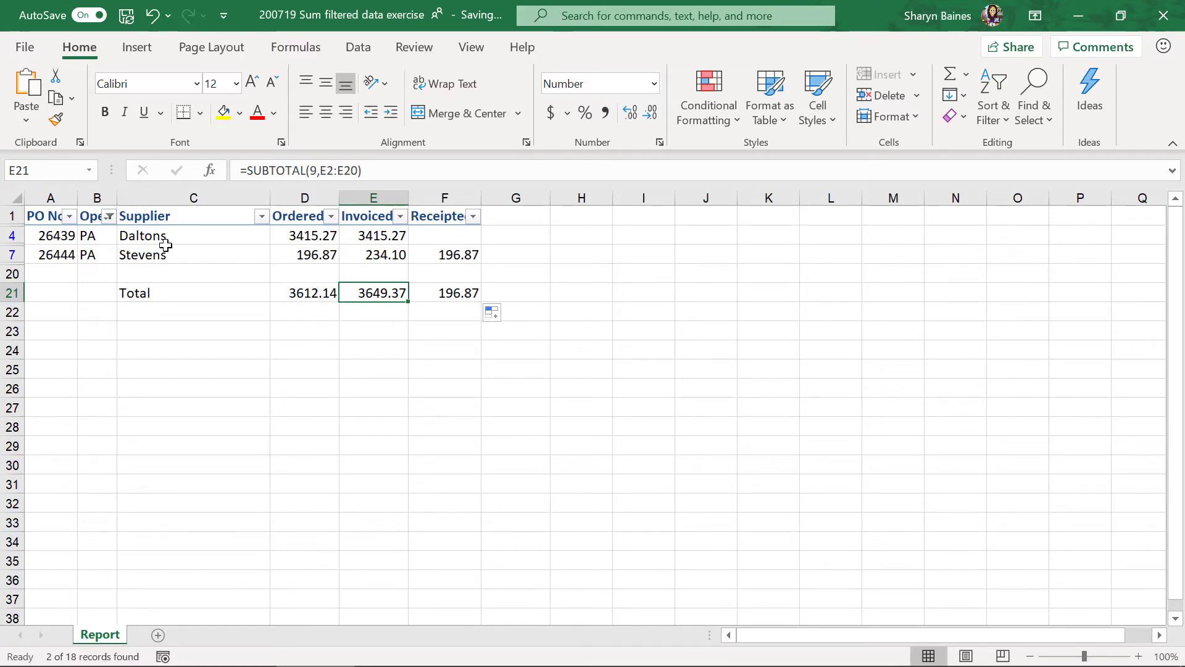
# Clear the Oper filter and turn off filtering for the whole data range.
pyautogui.click(109, 216)
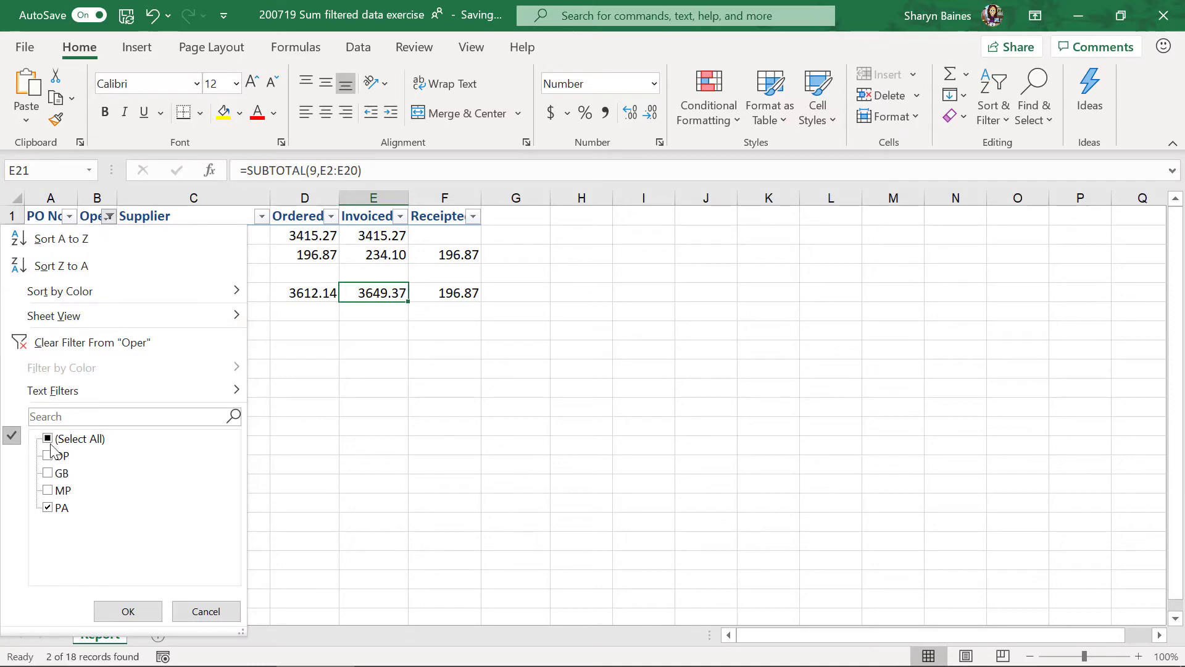
pyautogui.click(80, 343)
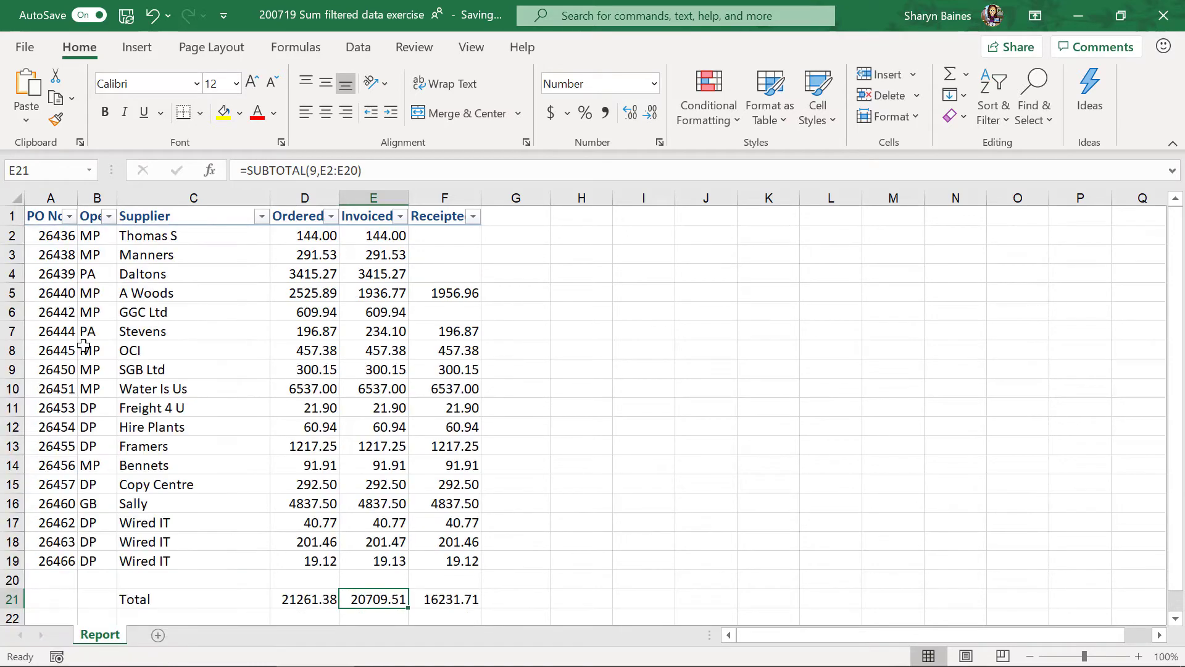
pyautogui.click(229, 347)
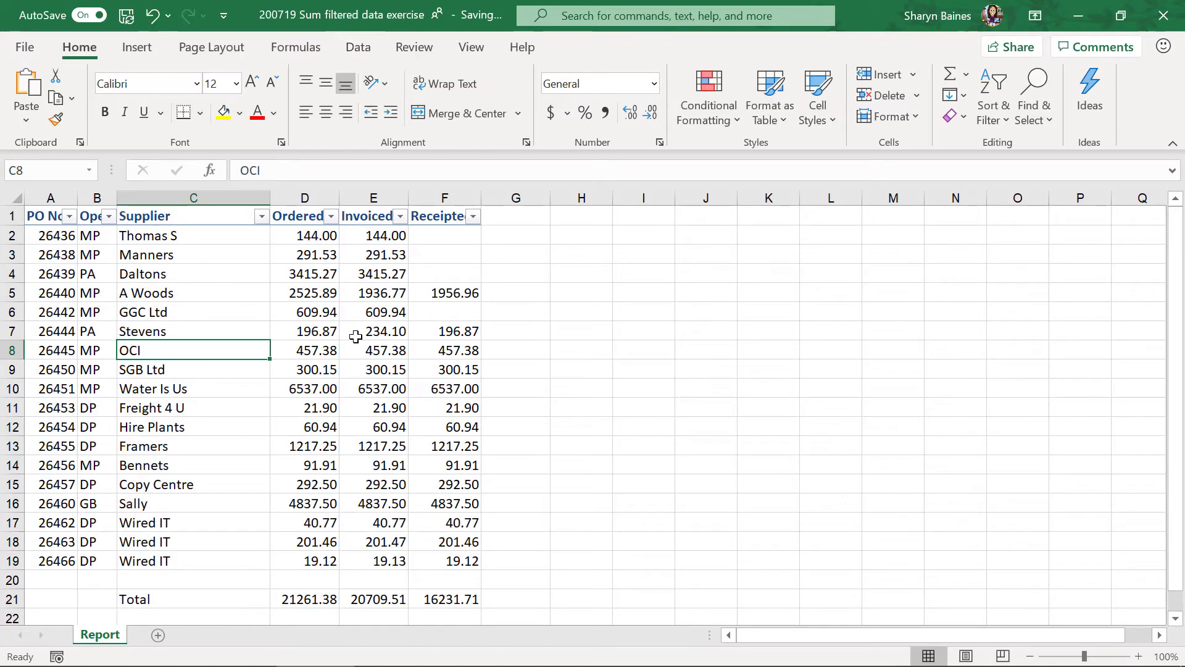
pyautogui.hotkey('ctrl', 'a')
pyautogui.hotkey('ctrl', 'shift', 'l')
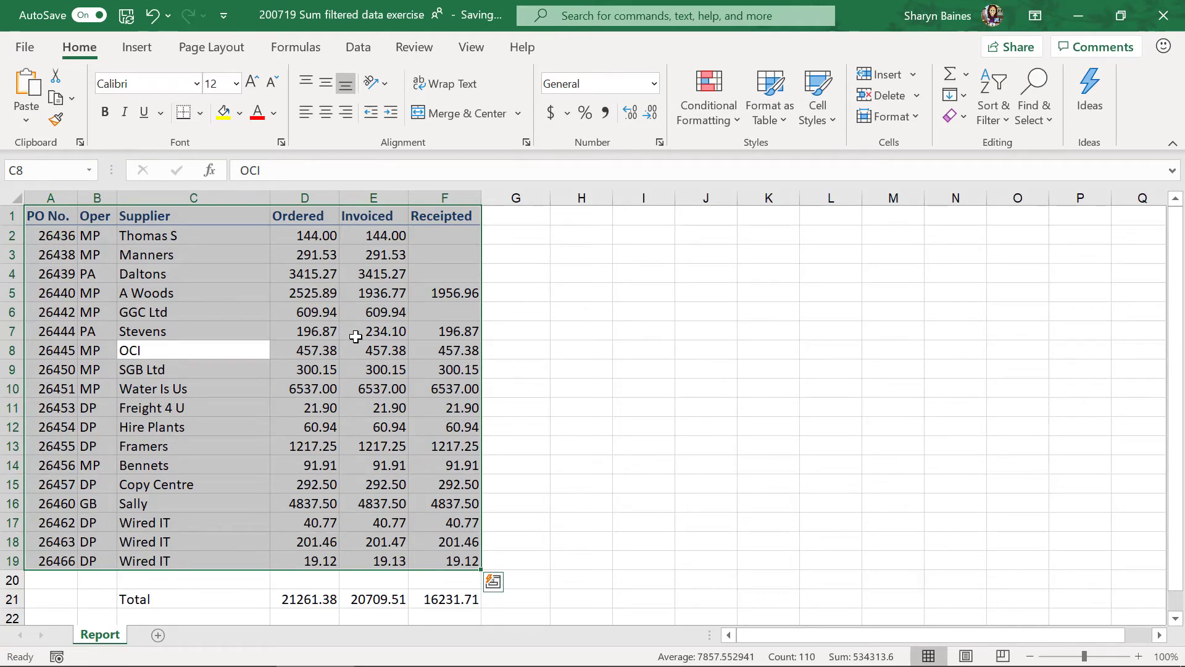
# Clear the contents of the entire total row 21.
pyautogui.click(8, 599)
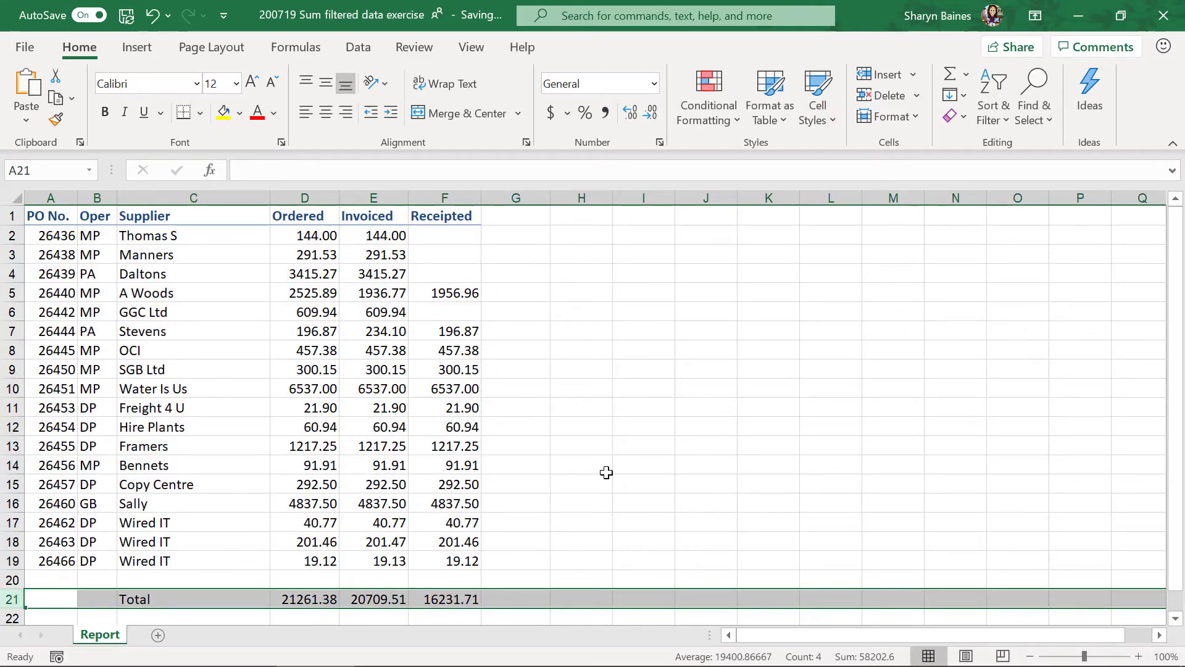
pyautogui.press('Delete')
pyautogui.click(389, 428)
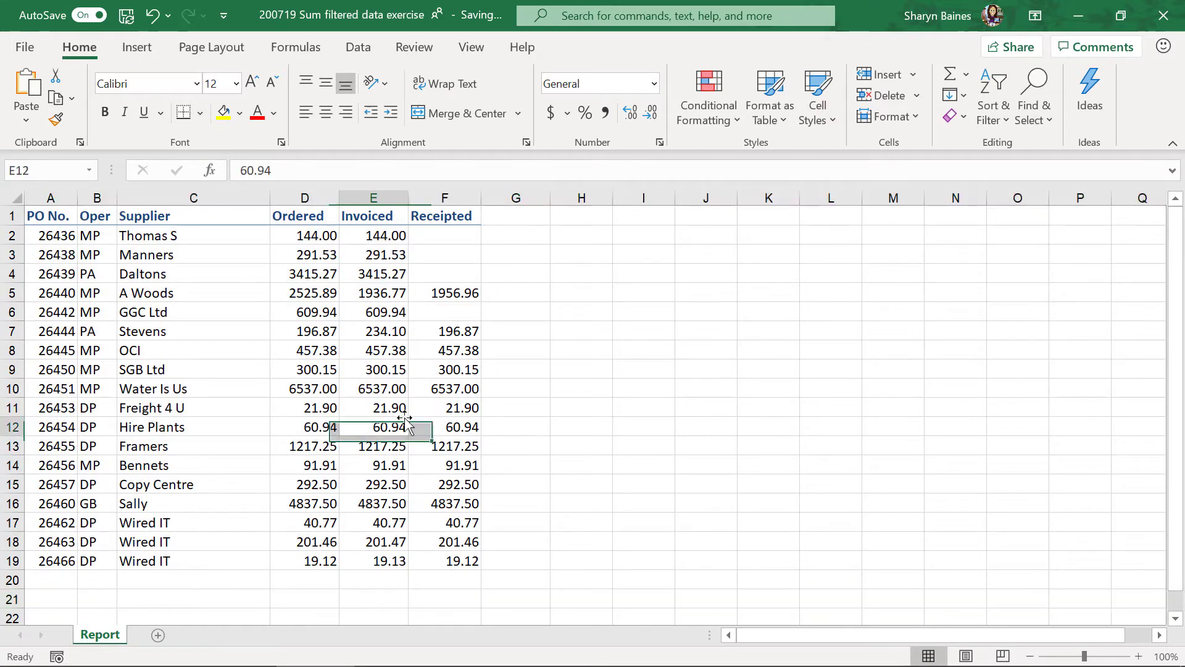
# Convert the data range A1:F19 into a table with headers.
pyautogui.click(255, 309)
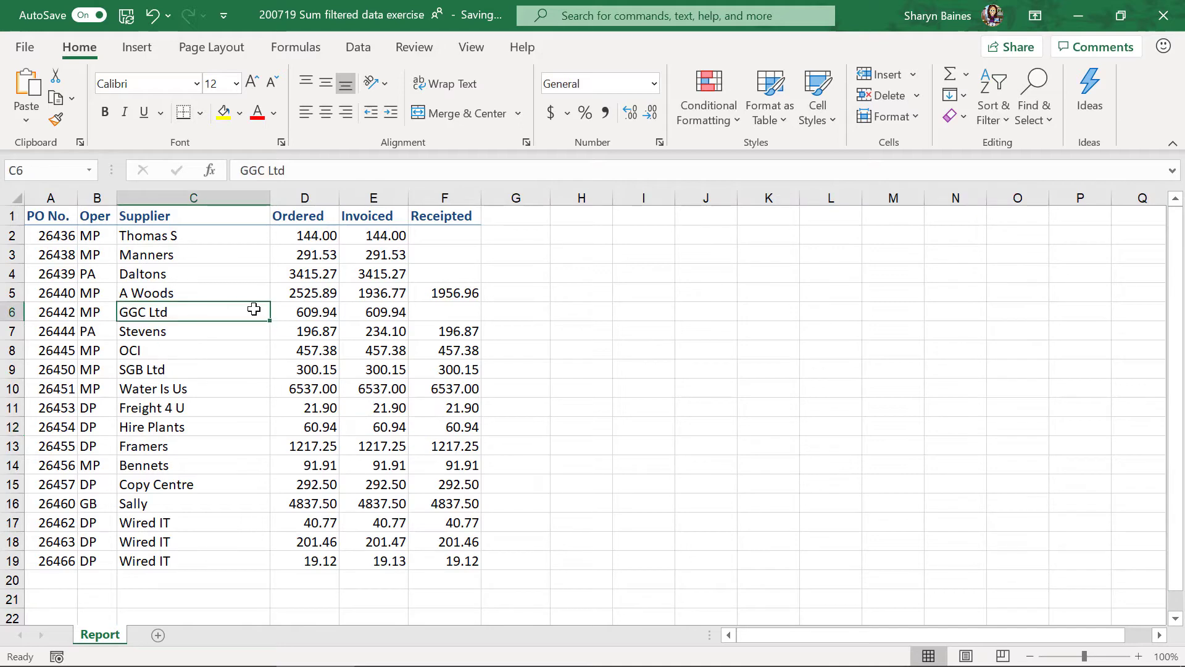
pyautogui.hotkey('ctrl', 'a')
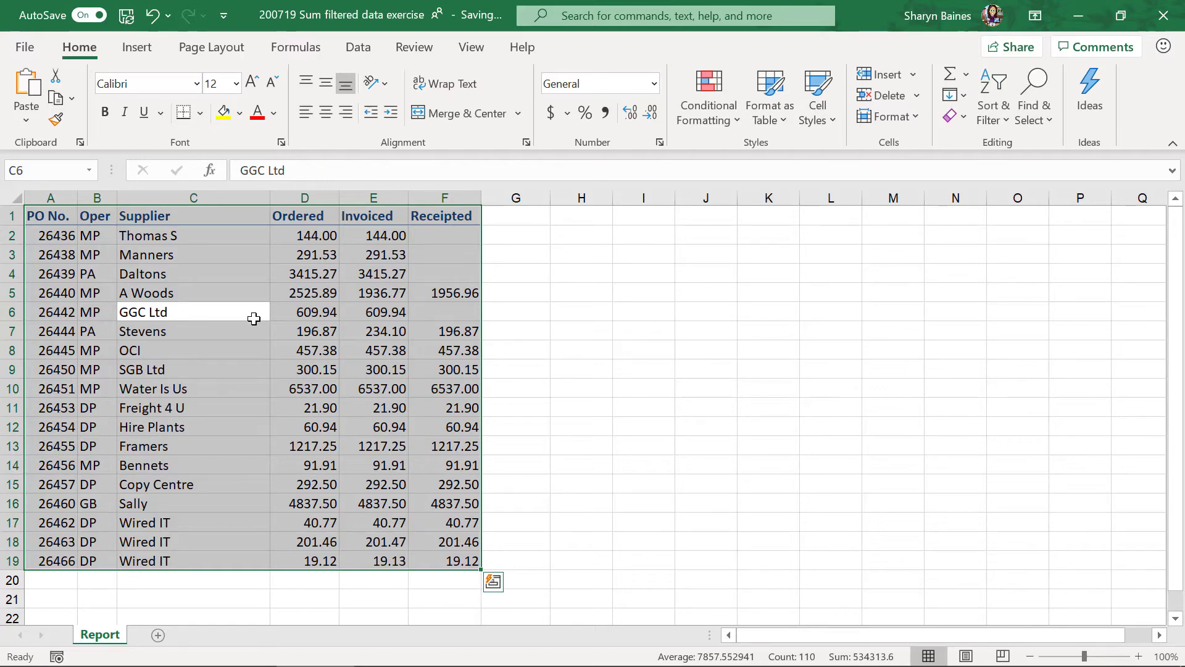
pyautogui.click(137, 47)
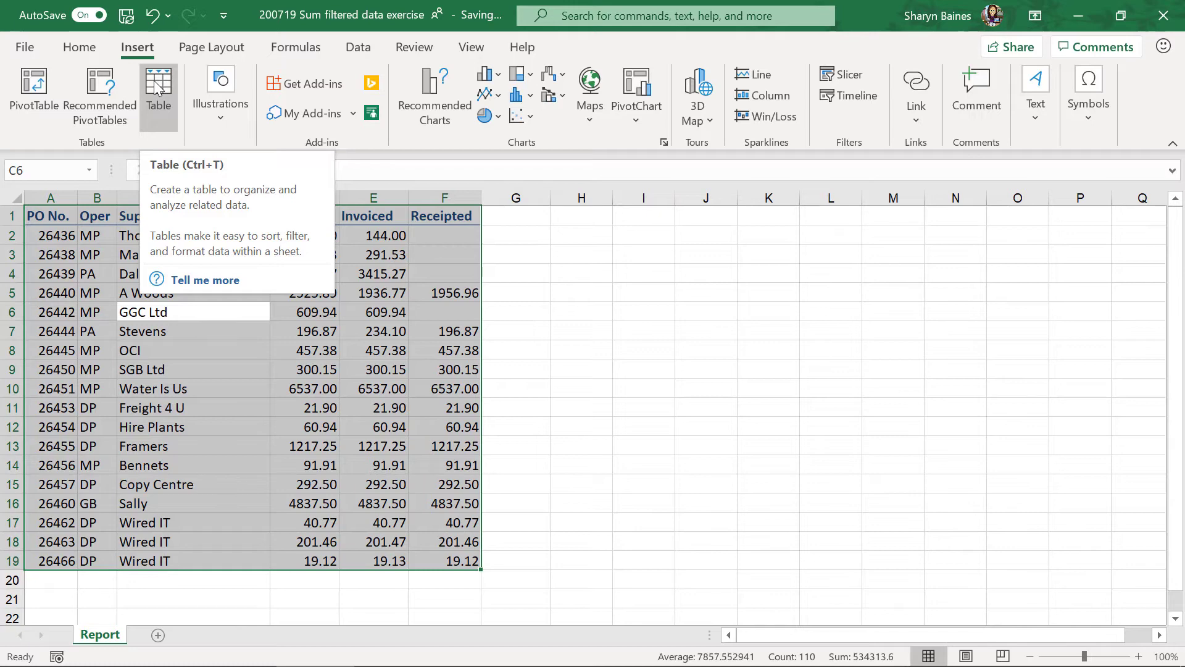
pyautogui.click(159, 87)
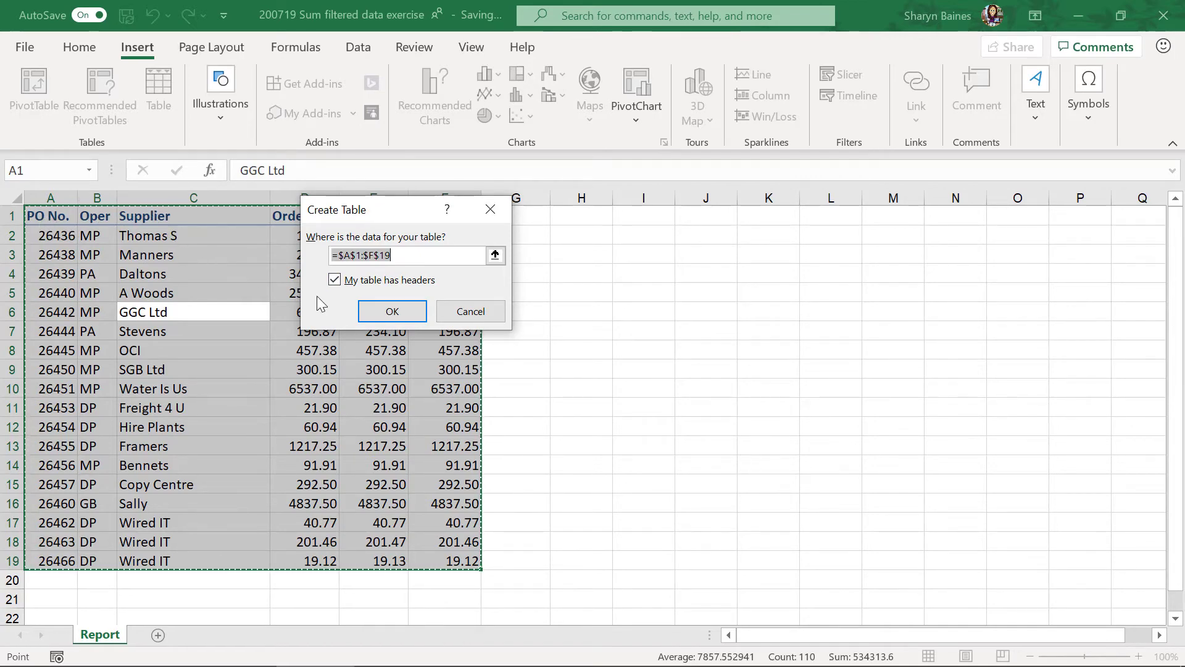
pyautogui.click(392, 312)
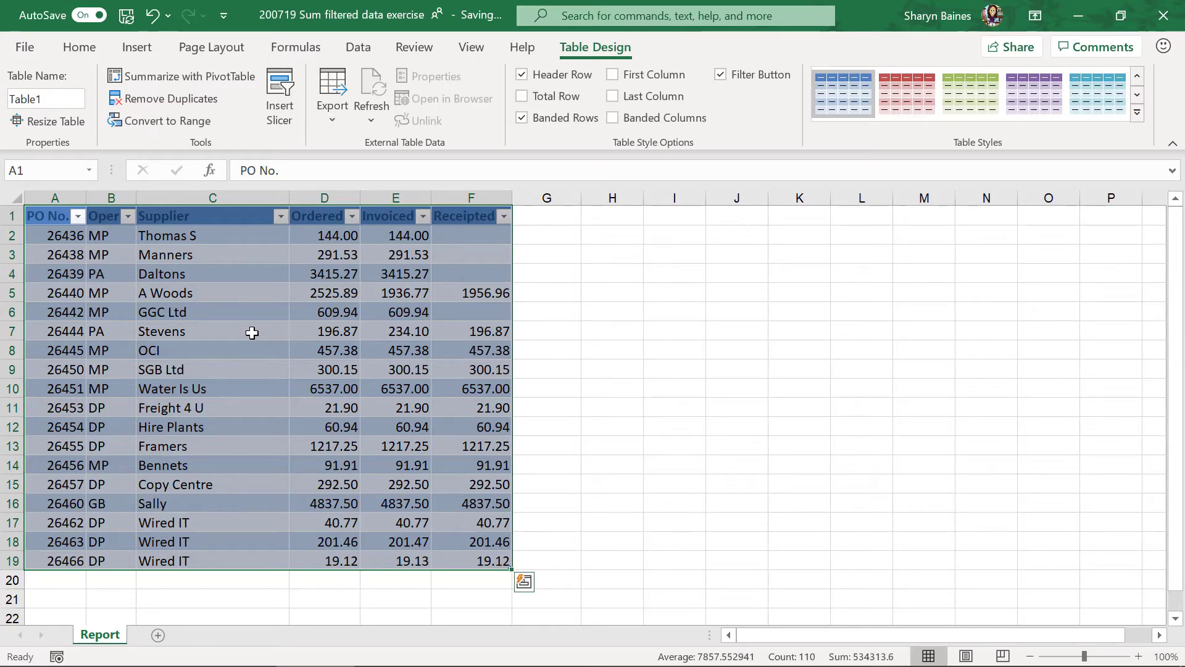
# Apply the None style from the Light table styles to the new table.
pyautogui.click(1137, 112)
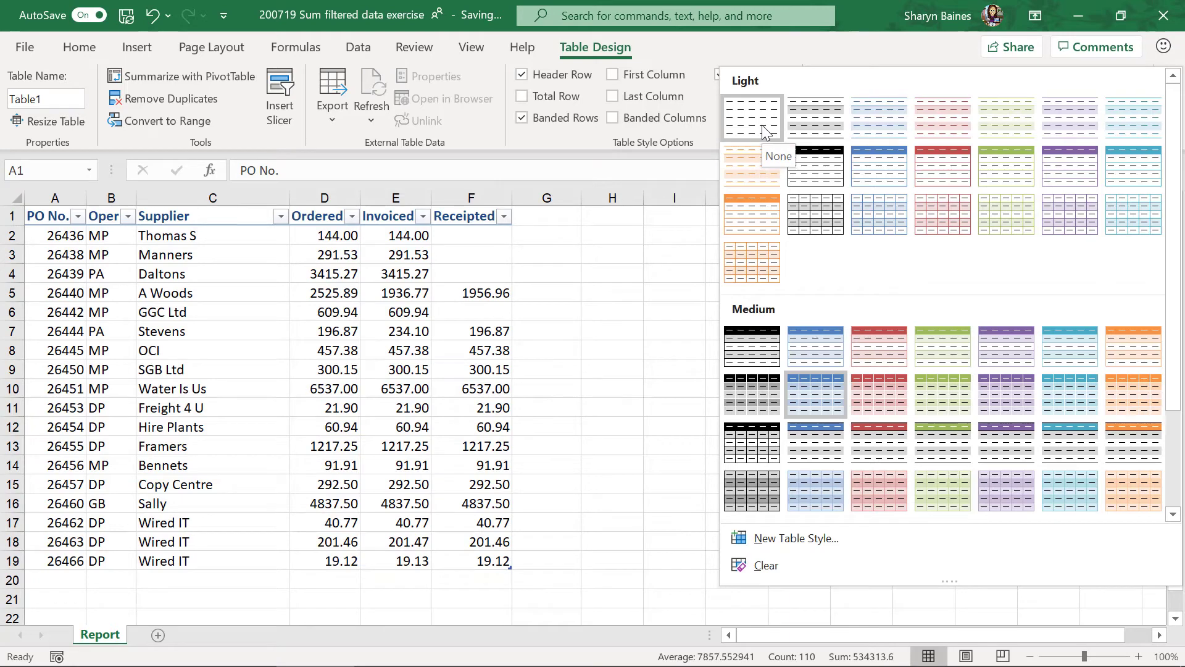
pyautogui.click(764, 131)
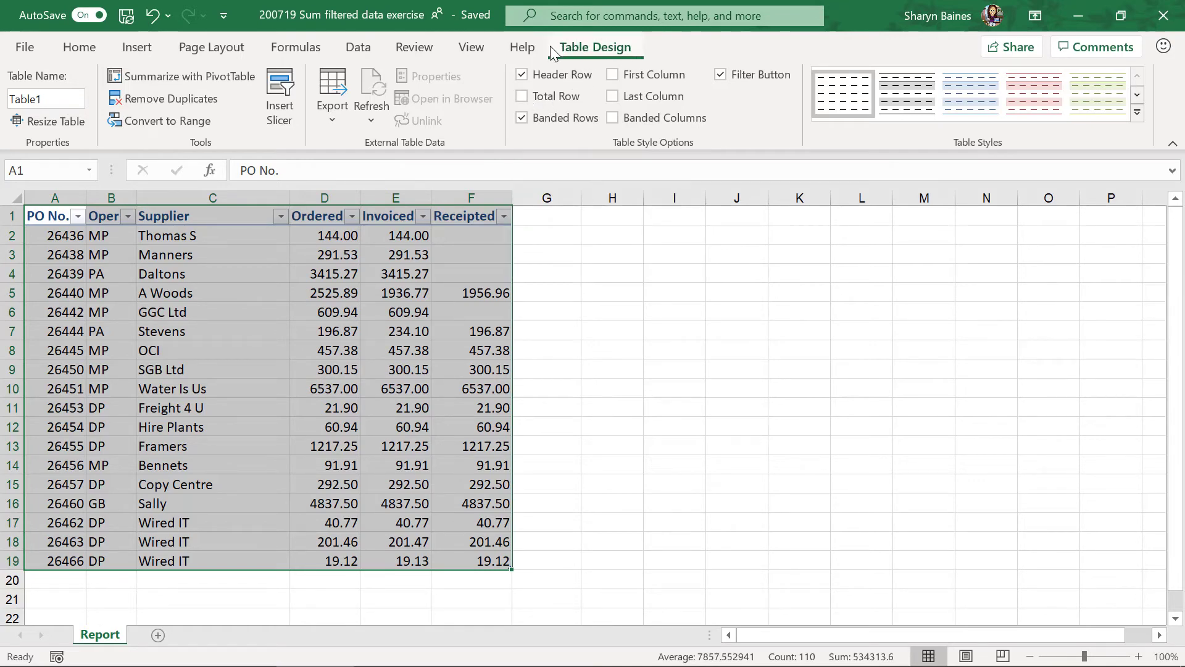
pyautogui.click(595, 262)
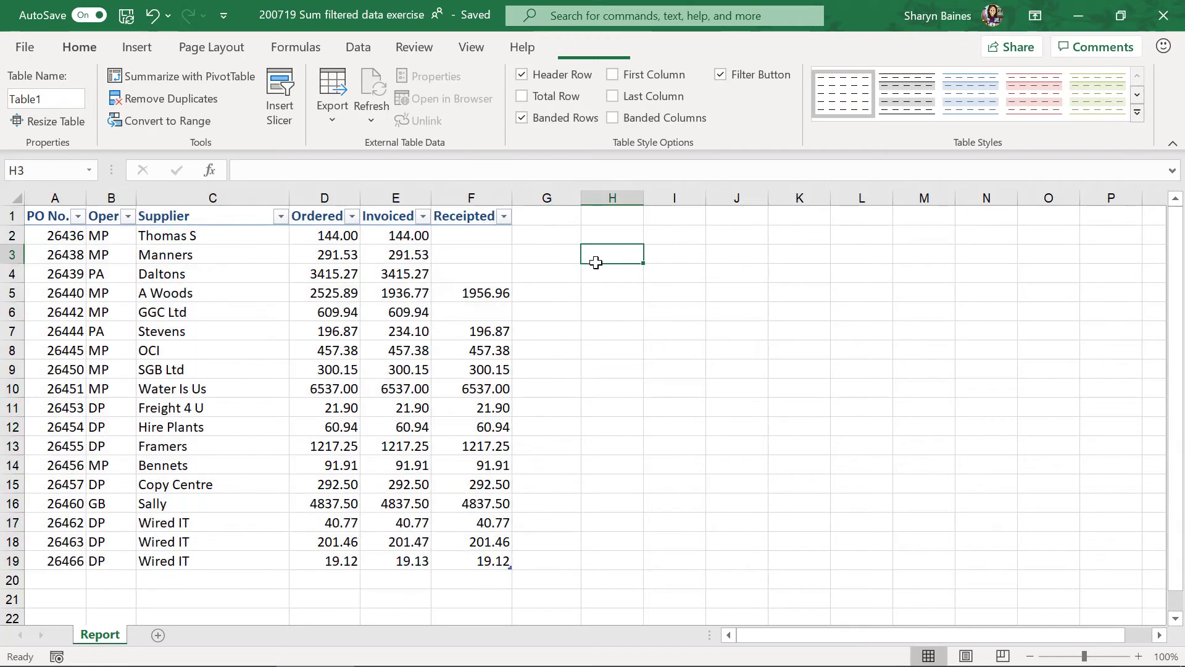
pyautogui.click(355, 294)
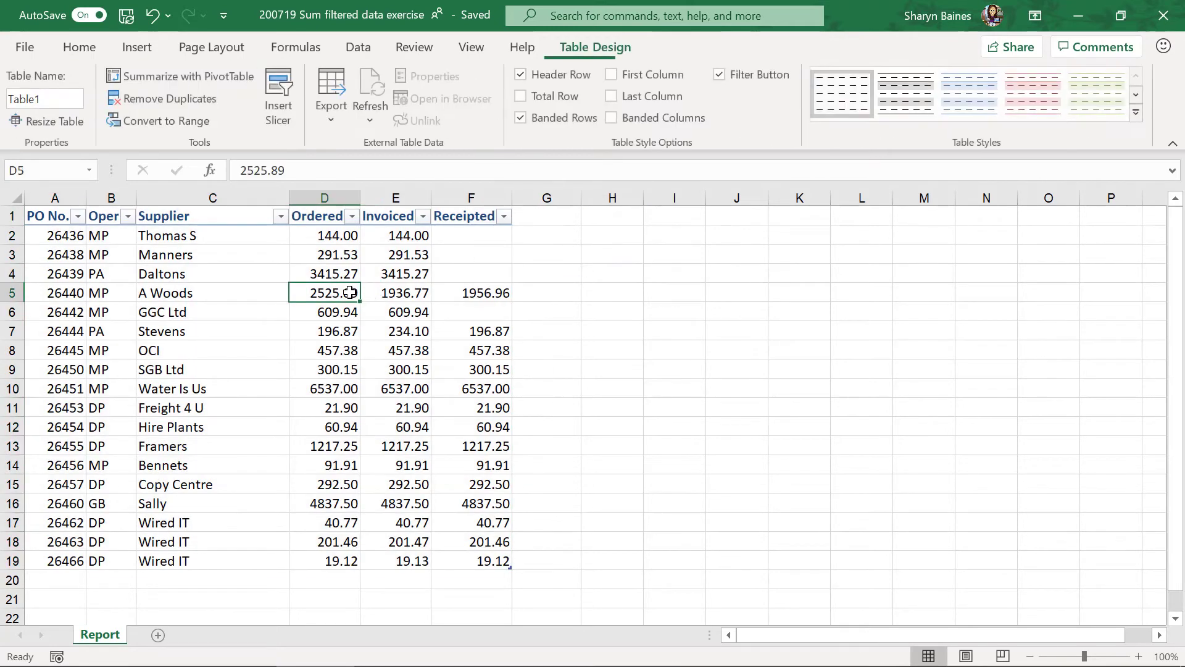
# Add a total row to the table and choose Sum as the Receipted column's total function.
pyautogui.click(522, 96)
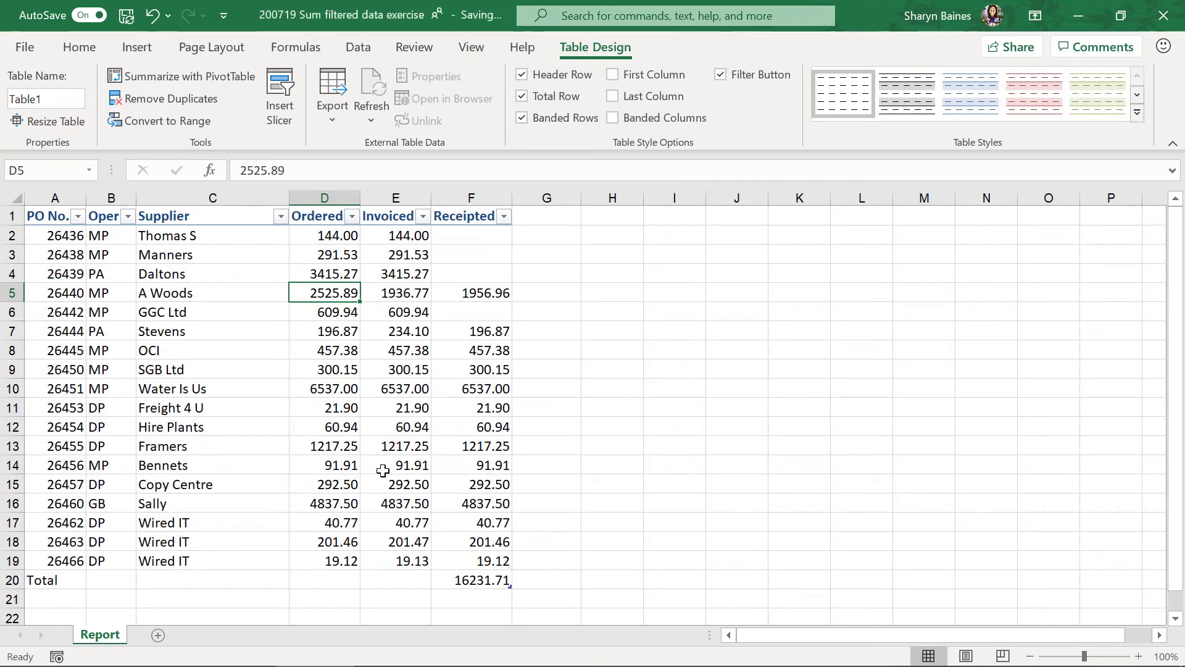
pyautogui.click(60, 594)
pyautogui.click(55, 581)
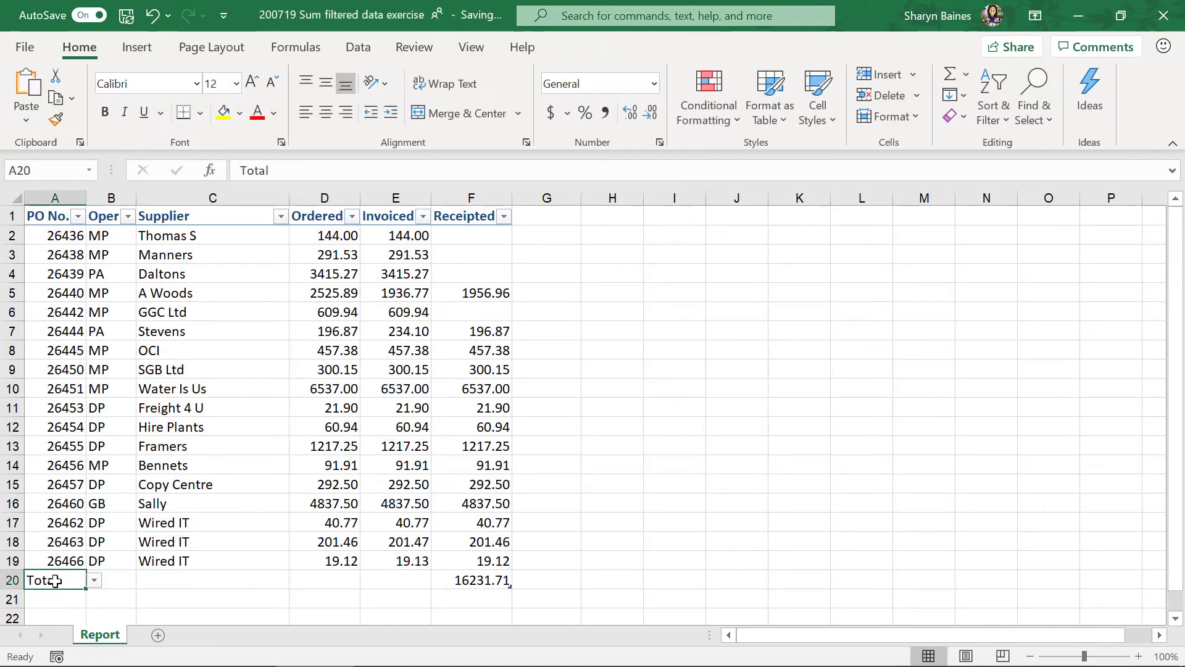
pyautogui.click(452, 580)
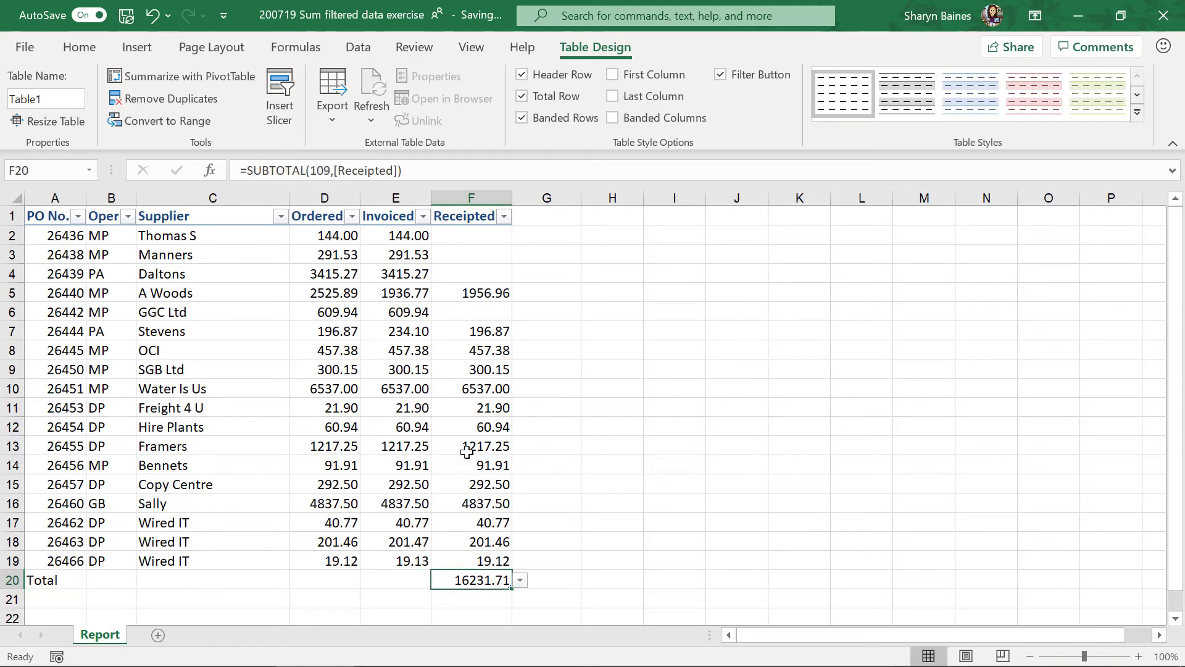
pyautogui.click(520, 581)
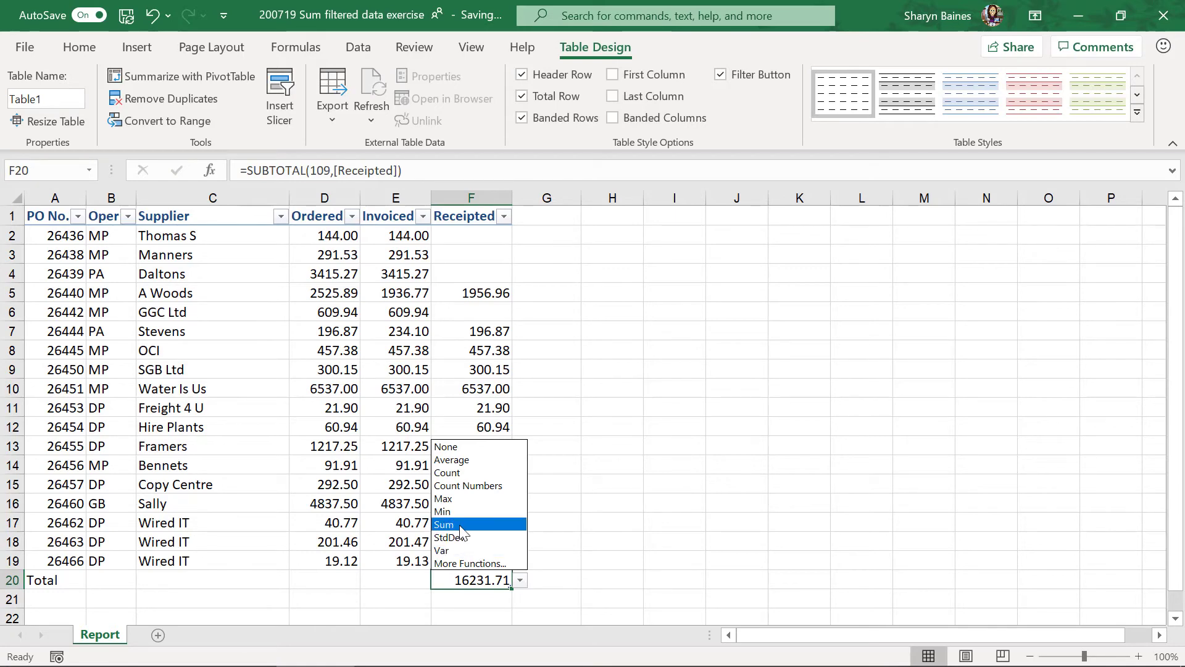
pyautogui.click(461, 525)
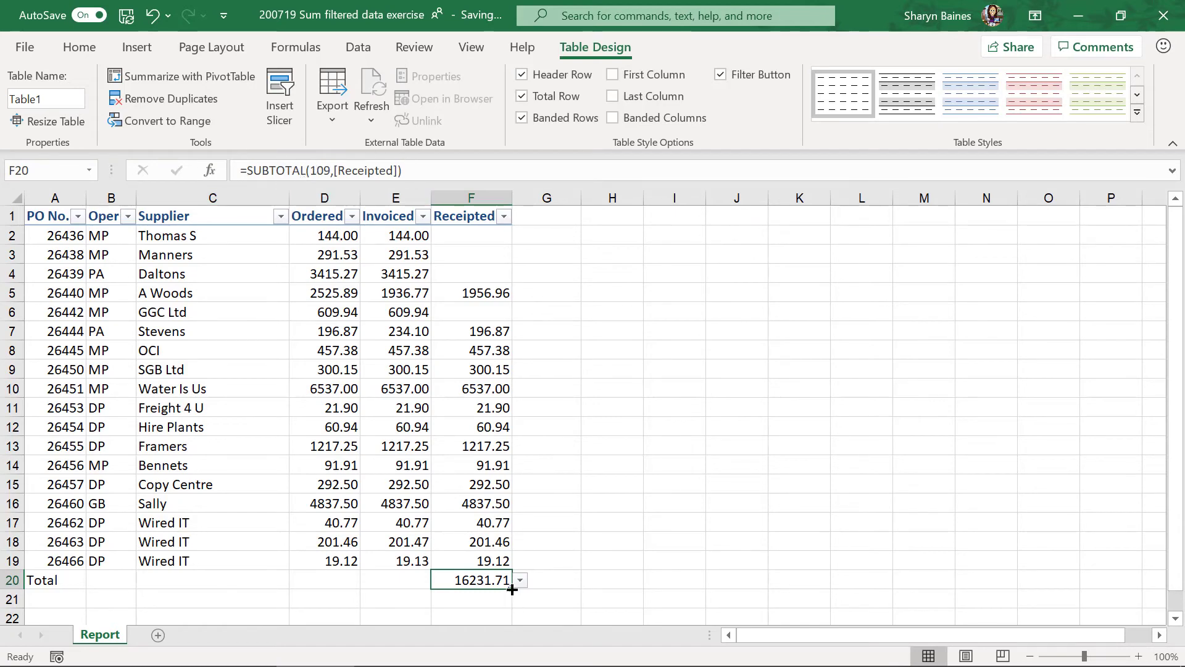
# Set the Invoiced column's total to Sum in row 20 and copy that formula across to the Ordered column.
pyautogui.click(431, 580)
pyautogui.click(438, 581)
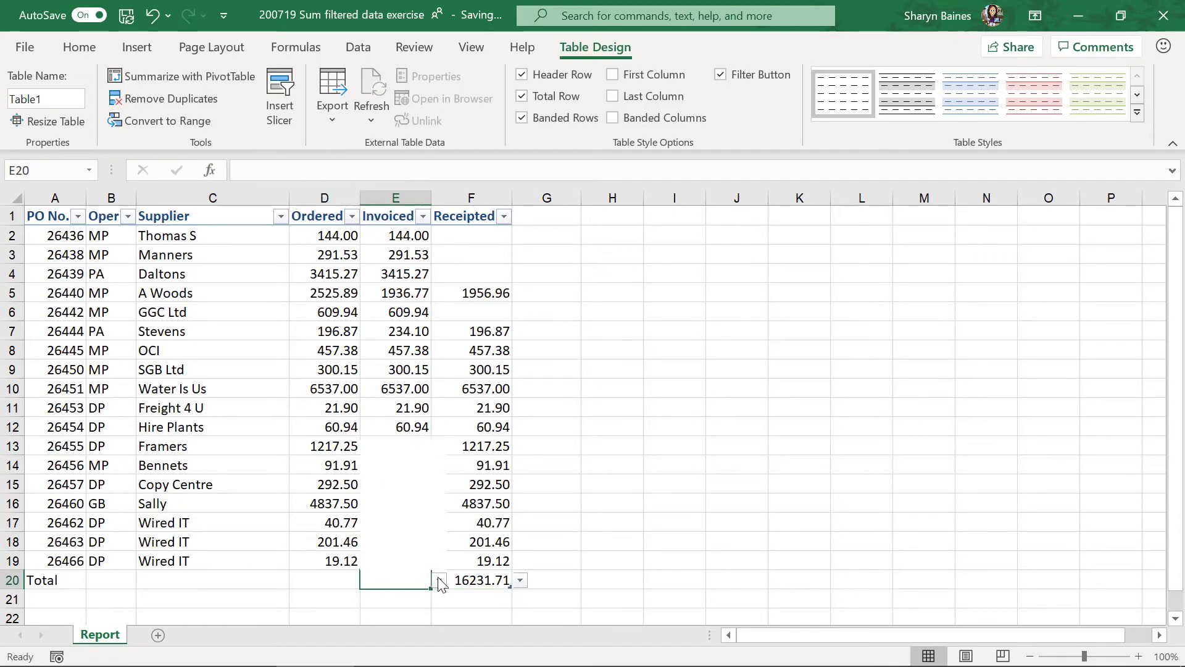
pyautogui.click(409, 524)
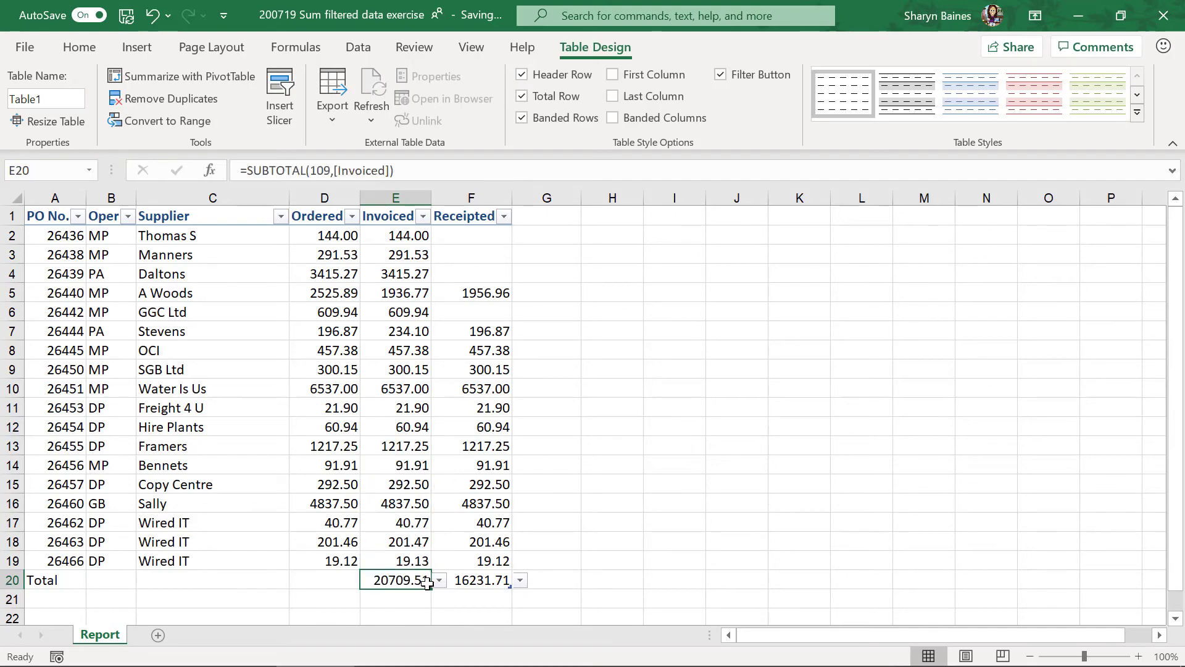
pyautogui.moveTo(430, 589); pyautogui.dragTo(320, 585)
pyautogui.click(321, 580)
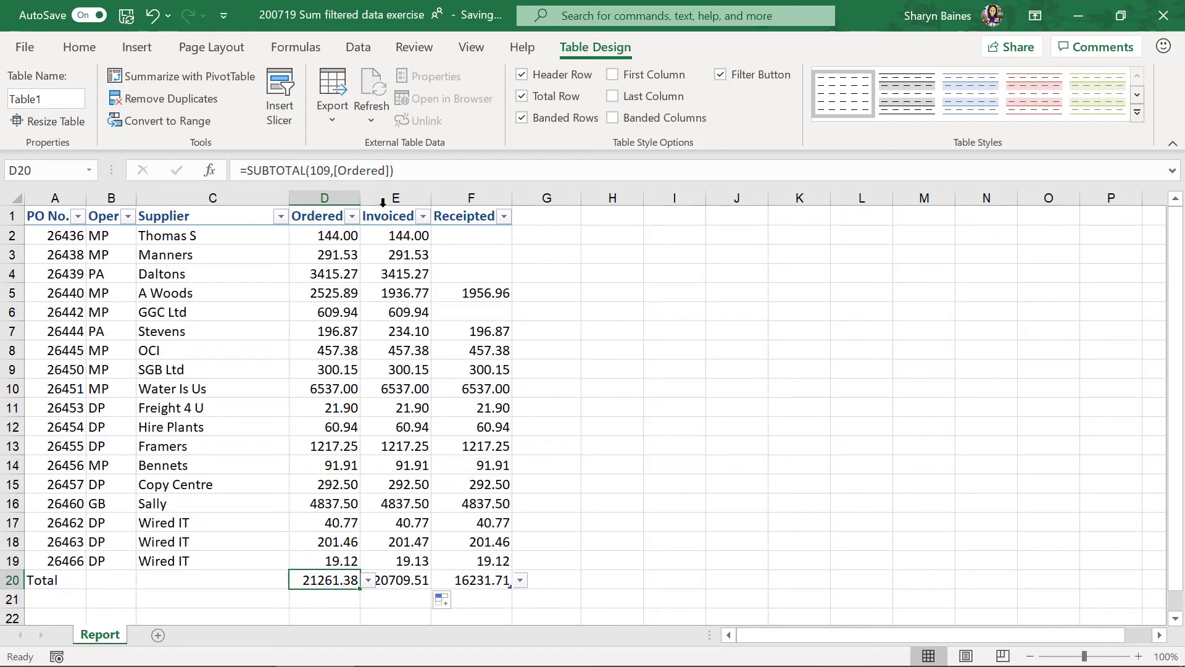
pyautogui.click(398, 579)
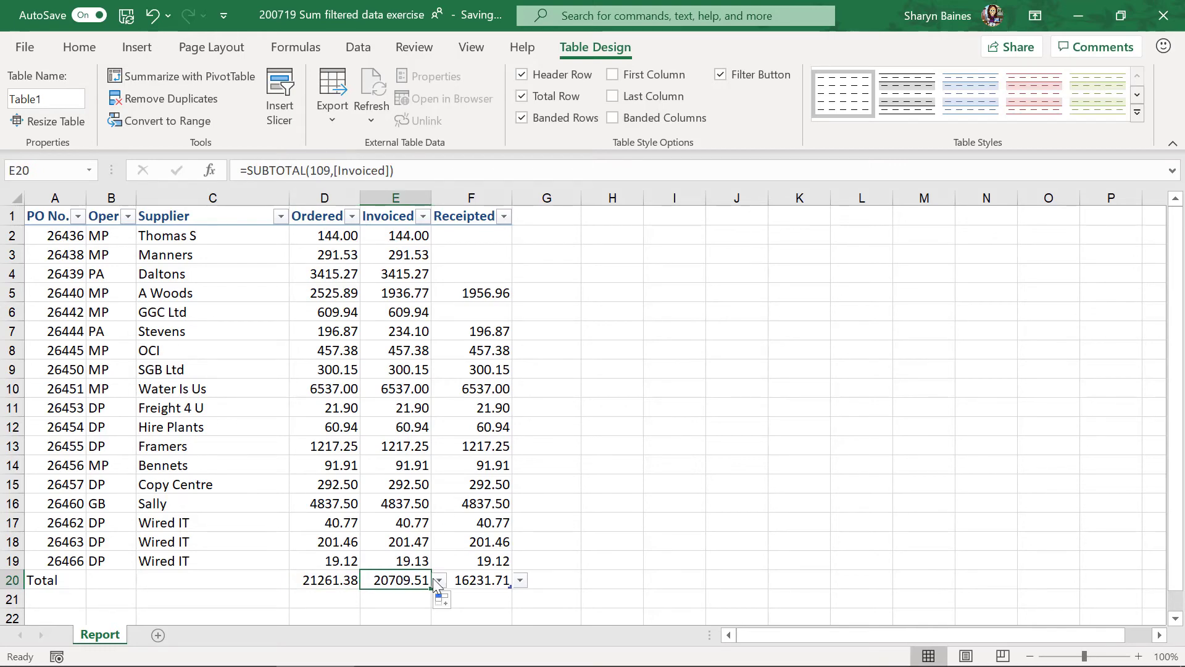
pyautogui.click(486, 581)
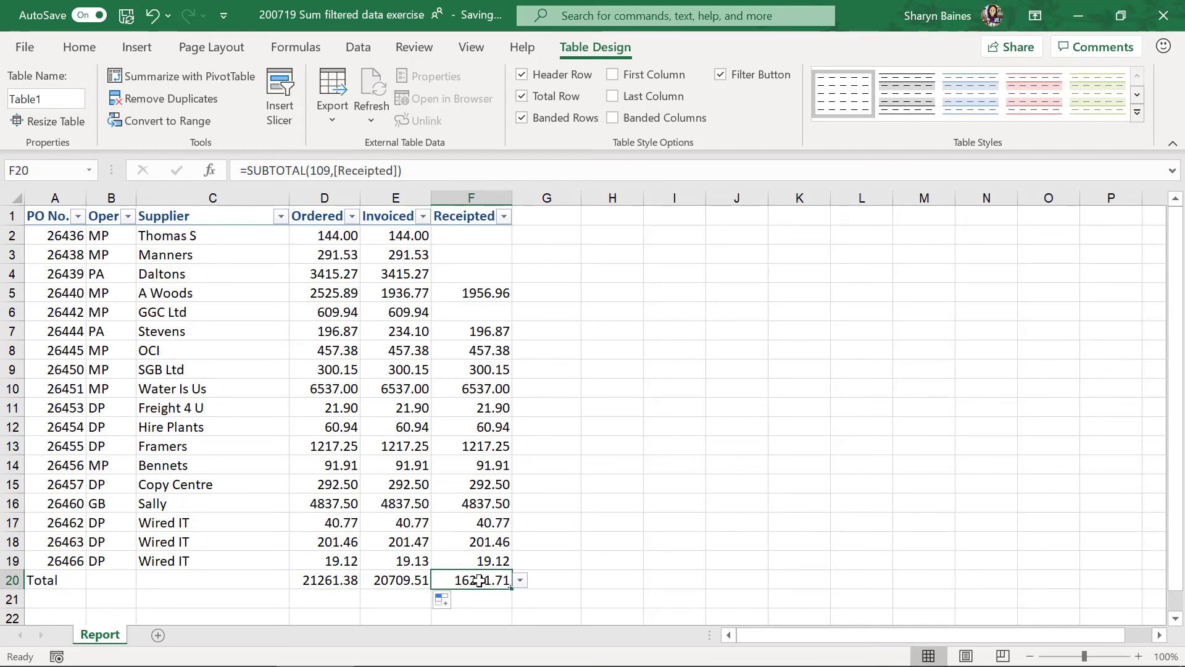
# Filter the table's Oper column to show only the PA rows.
pyautogui.click(127, 216)
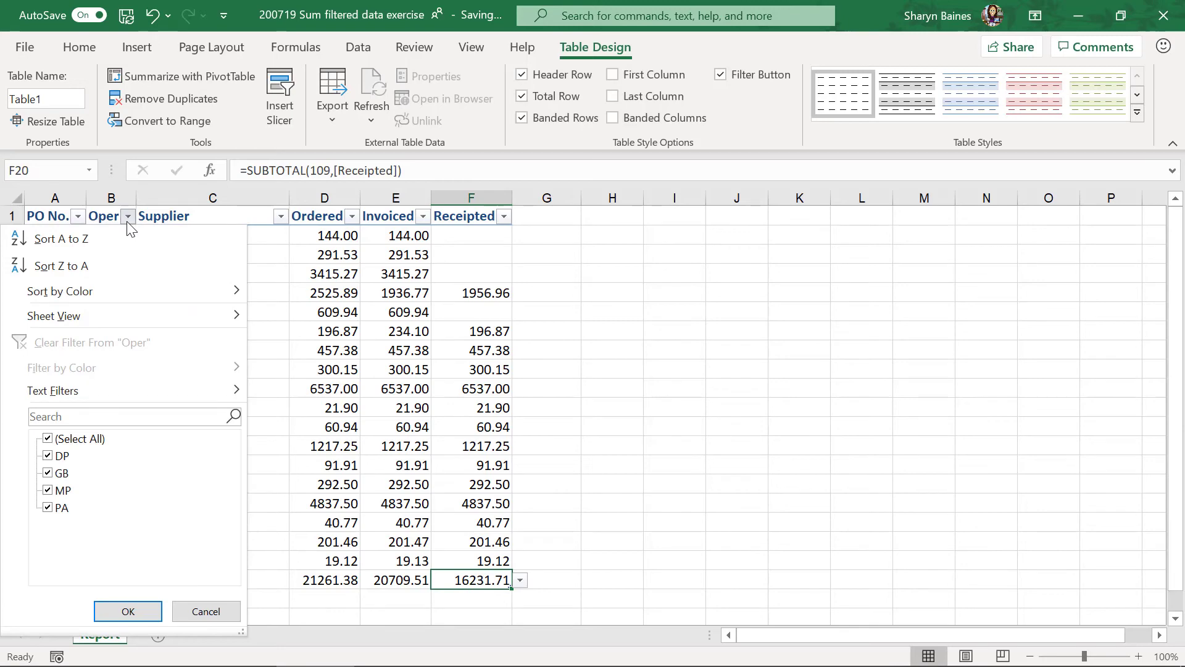
pyautogui.click(48, 439)
pyautogui.click(51, 507)
pyautogui.click(128, 611)
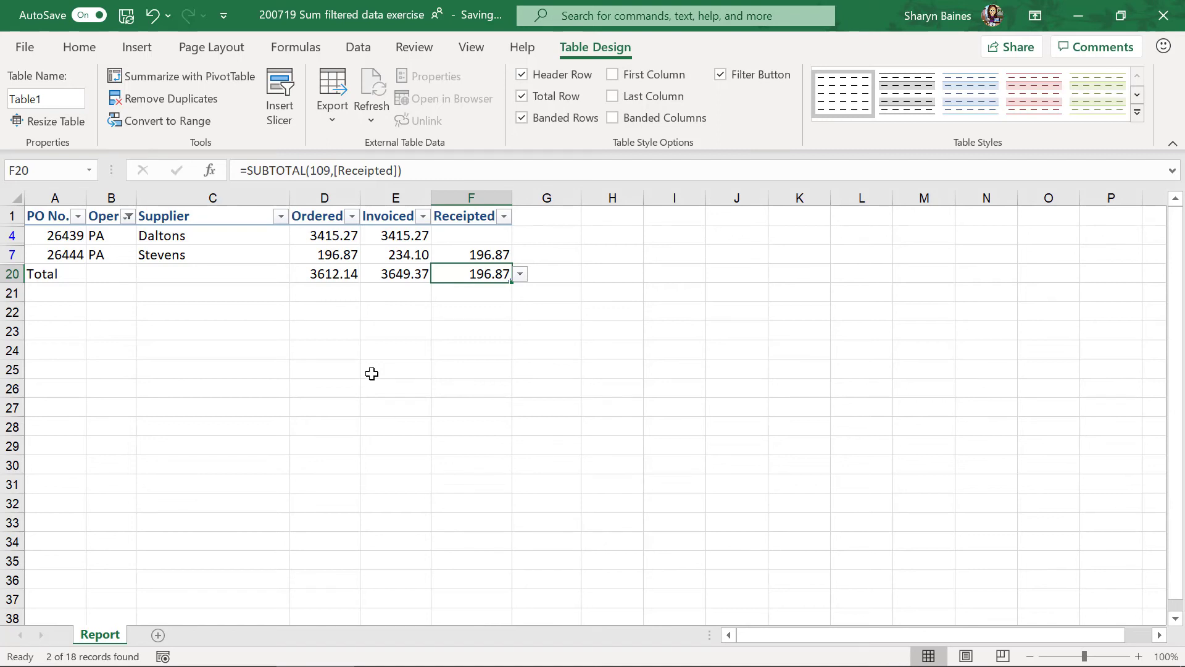
# Convert the filtered table back to a normal range and accept the conversion.
pyautogui.click(166, 121)
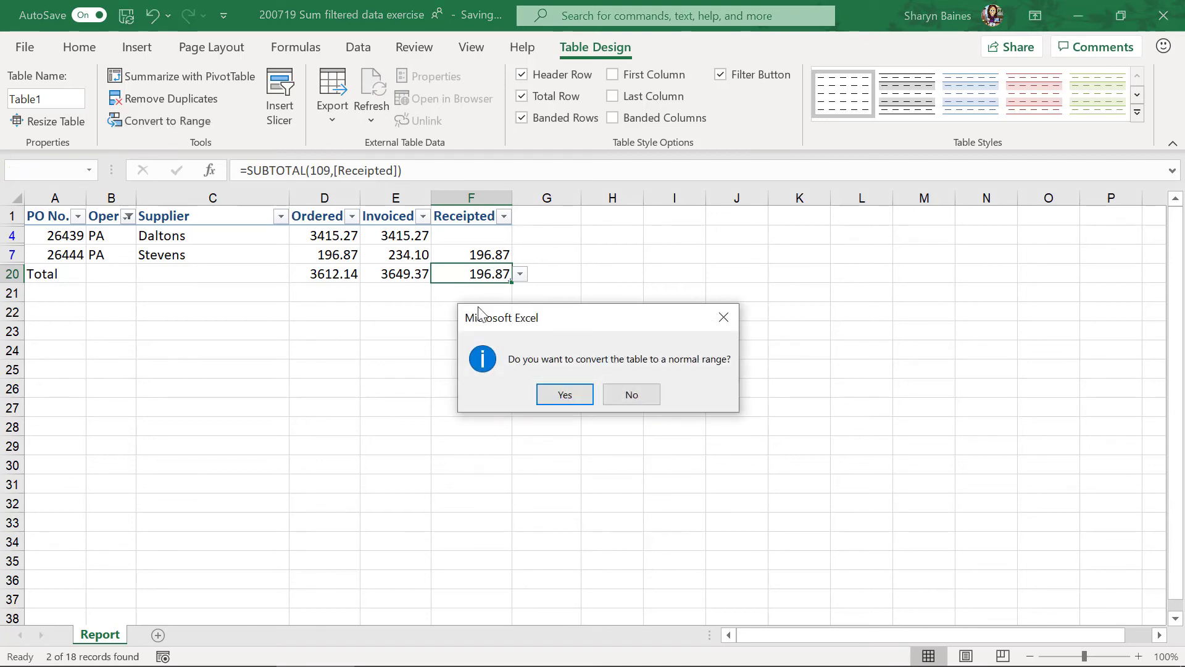
pyautogui.click(556, 395)
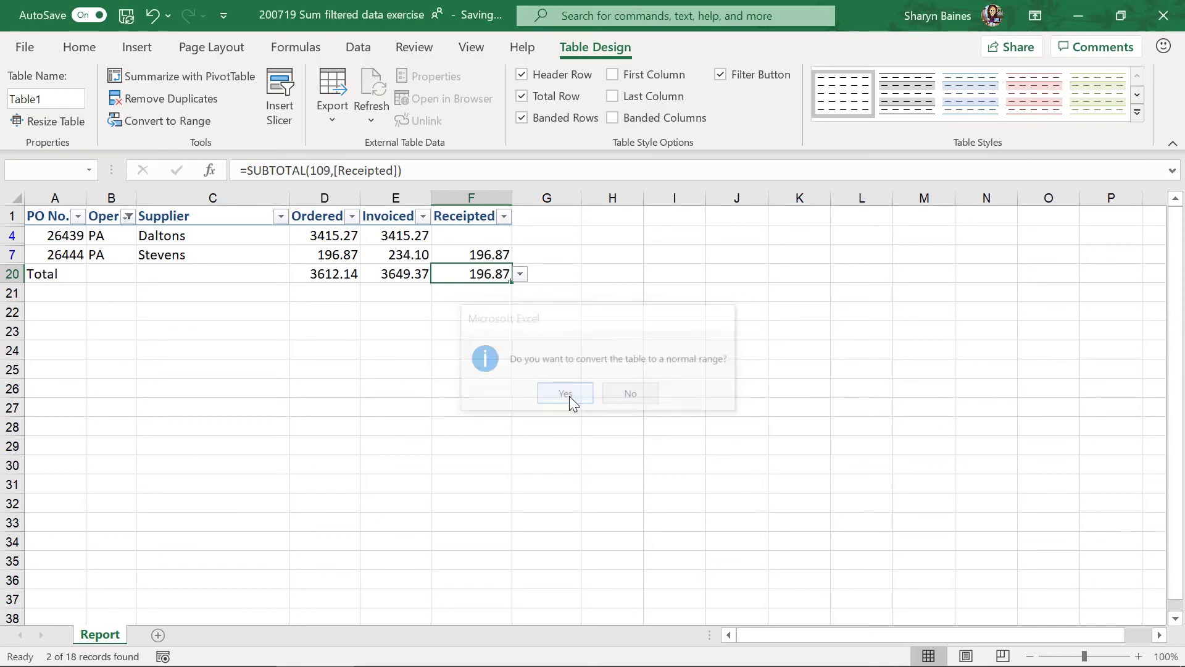